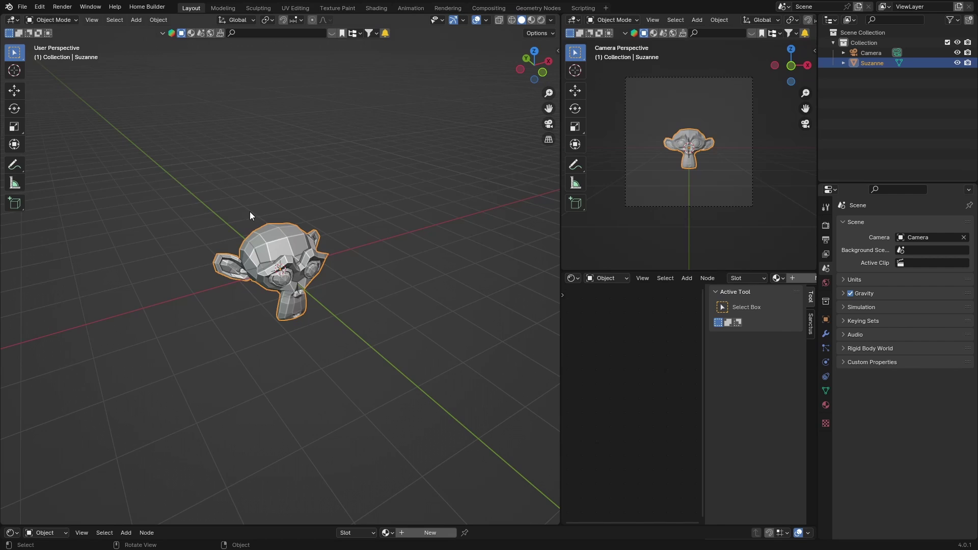
# Step: Delete the Suzanne head and add an icosphere at the world origin
pyautogui.moveTo(399, 185); pyautogui.dragTo(182, 362)
pyautogui.press('Delete')
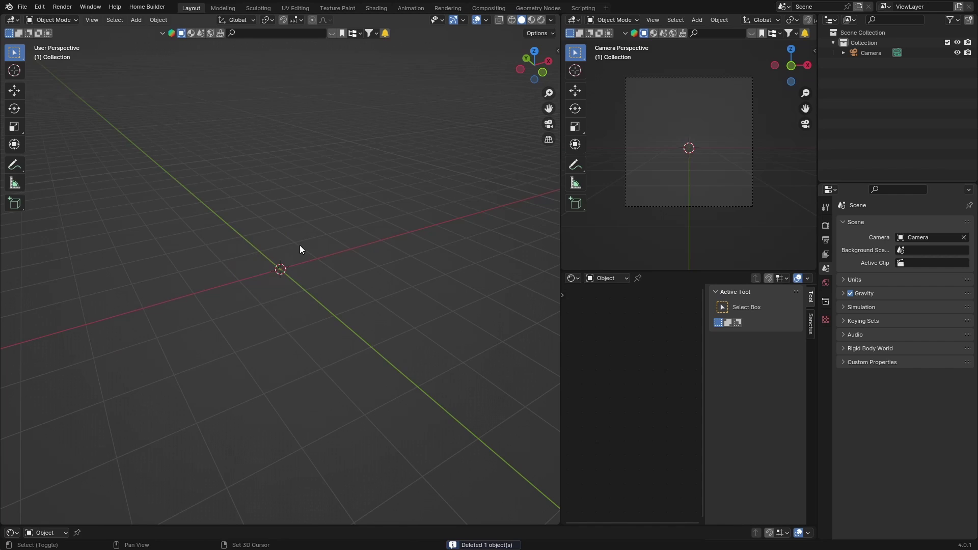
pyautogui.hotkey('shift', 'a')
pyautogui.moveTo(297, 245)
pyautogui.click(341, 286)
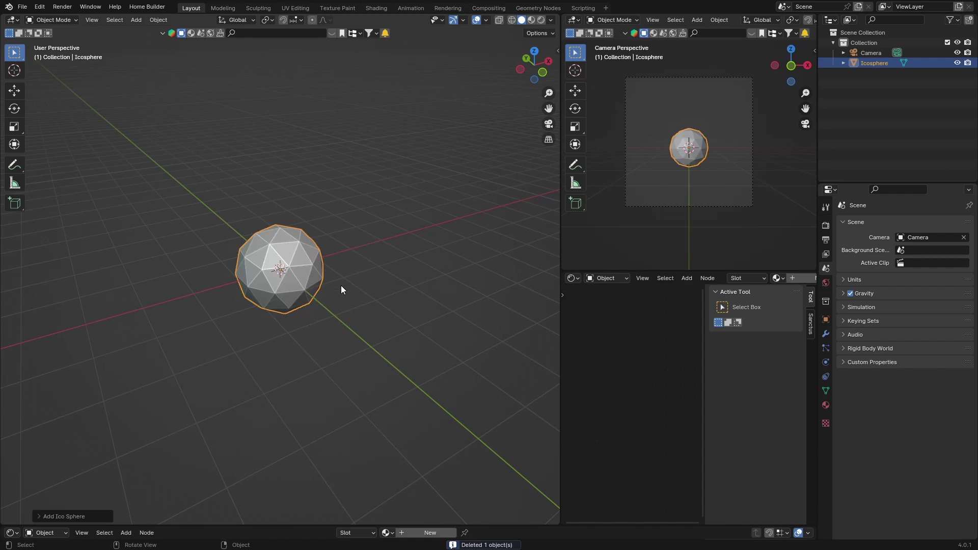
# Step: Give the icosphere 4 subdivisions and smooth shading
pyautogui.click(39, 517)
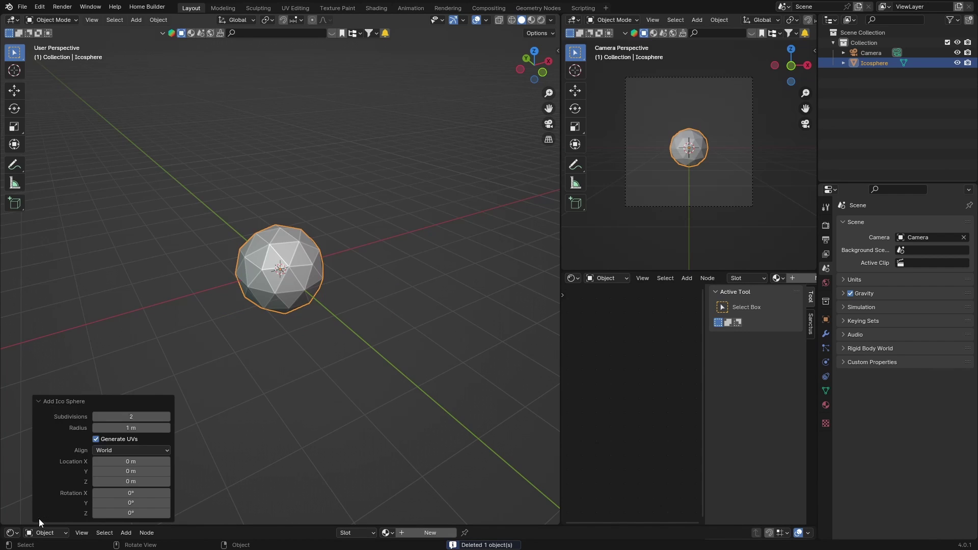
pyautogui.click(166, 417)
pyautogui.click(166, 416)
pyautogui.rightClick(258, 271)
pyautogui.click(258, 271)
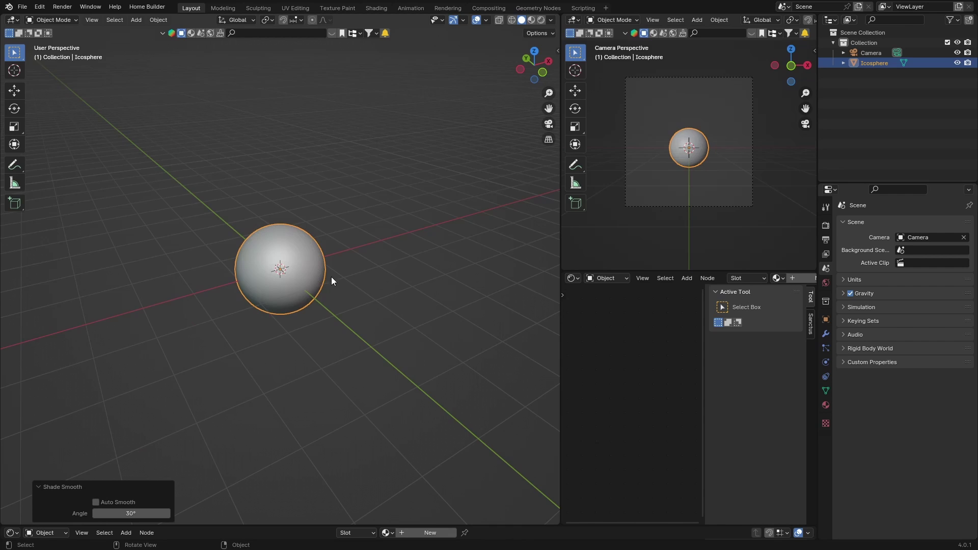
pyautogui.moveTo(291, 282); pyautogui.dragTo(255, 286, button='middle')
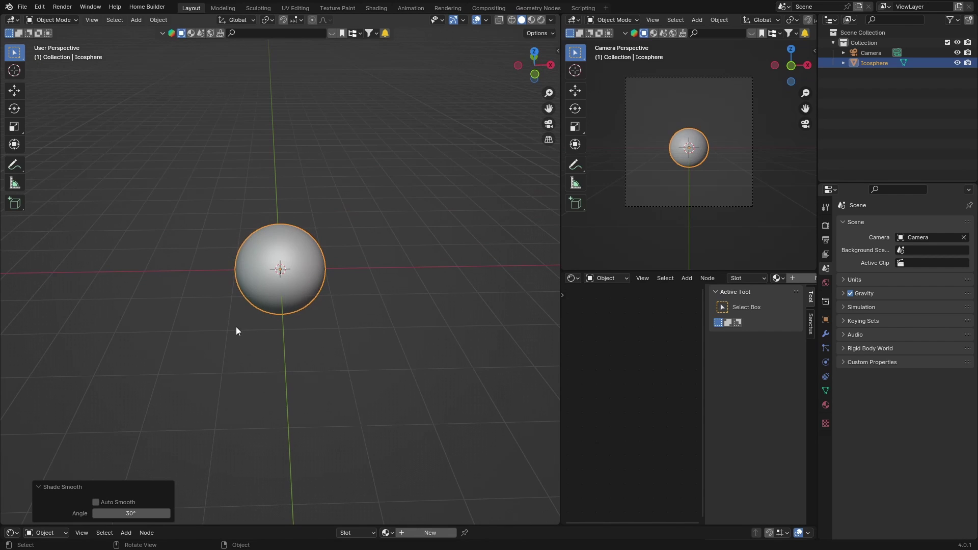
# Step: Set the world colour to black
pyautogui.click(826, 282)
pyautogui.click(908, 289)
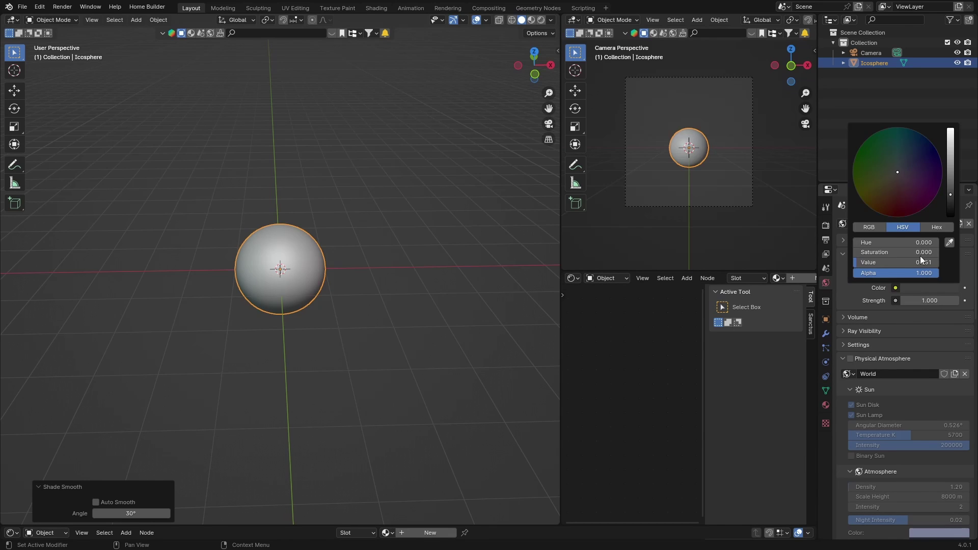
pyautogui.moveTo(948, 199); pyautogui.dragTo(947, 215)
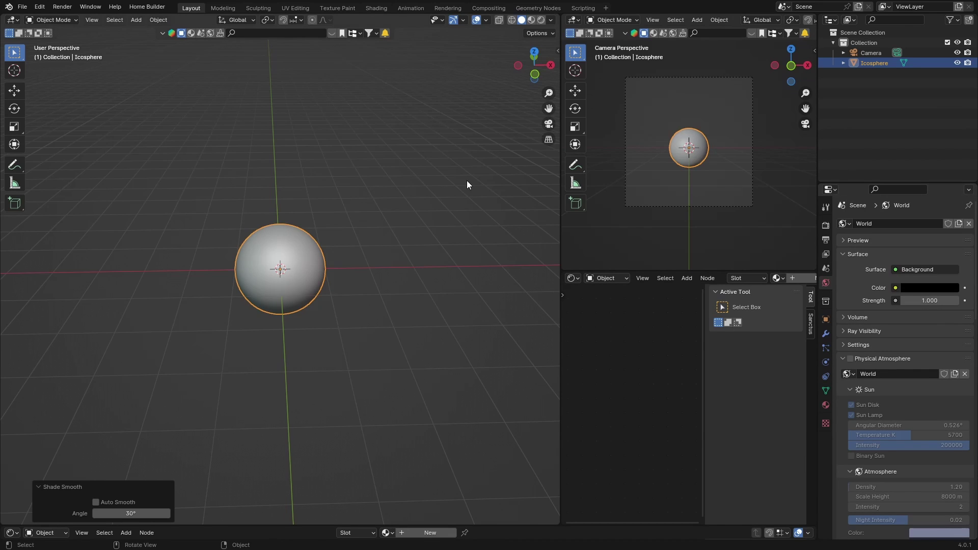
# Step: Switch the render engine to Cycles and show the left viewport in Rendered shading
pyautogui.click(826, 225)
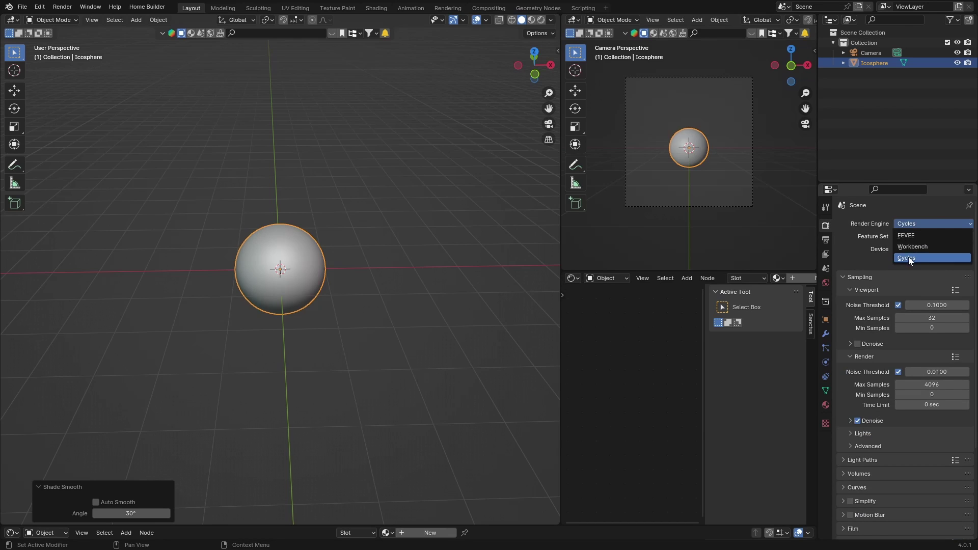
pyautogui.click(543, 19)
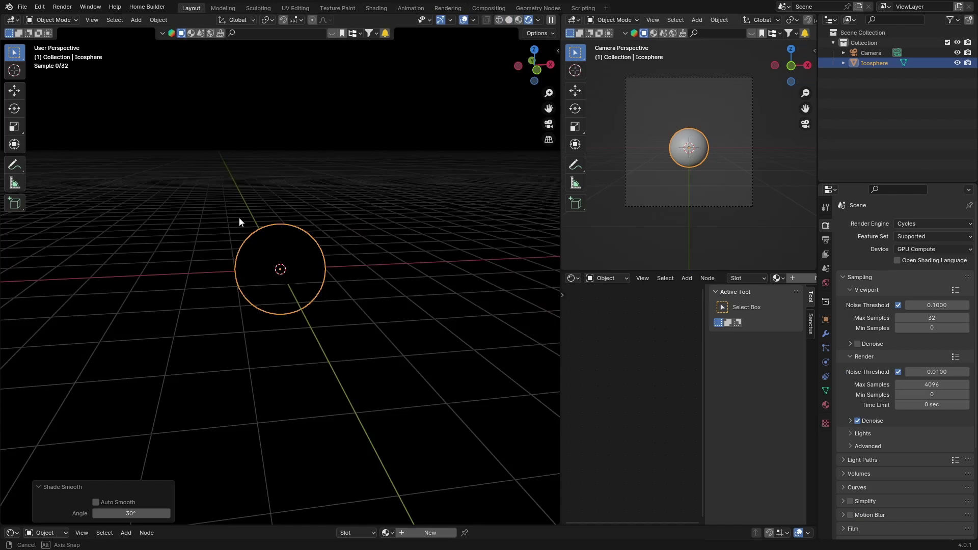
pyautogui.moveTo(240, 218)
pyautogui.mouseDown(button='middle')
pyautogui.moveTo(223, 217)
pyautogui.moveTo(241, 202)
pyautogui.mouseUp(button='middle')
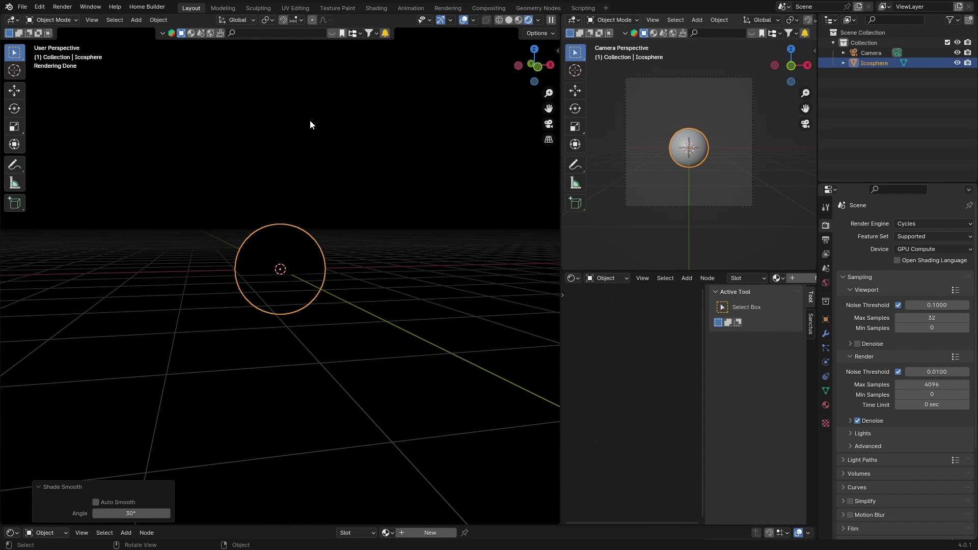
pyautogui.moveTo(252, 144); pyautogui.dragTo(212, 43, button='middle')
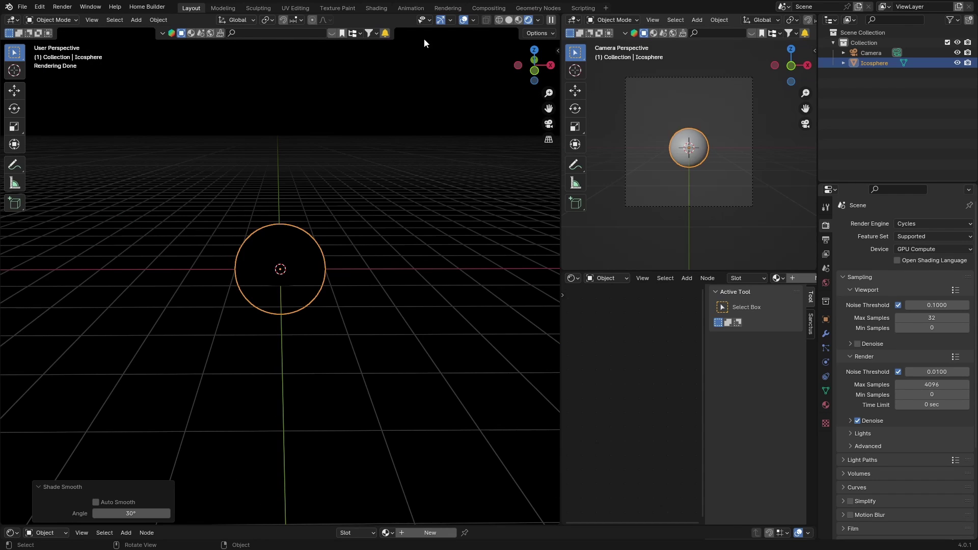
# Step: Hide overlays and give the icosphere a new material in the Shading workspace, previewed rendered
pyautogui.click(464, 21)
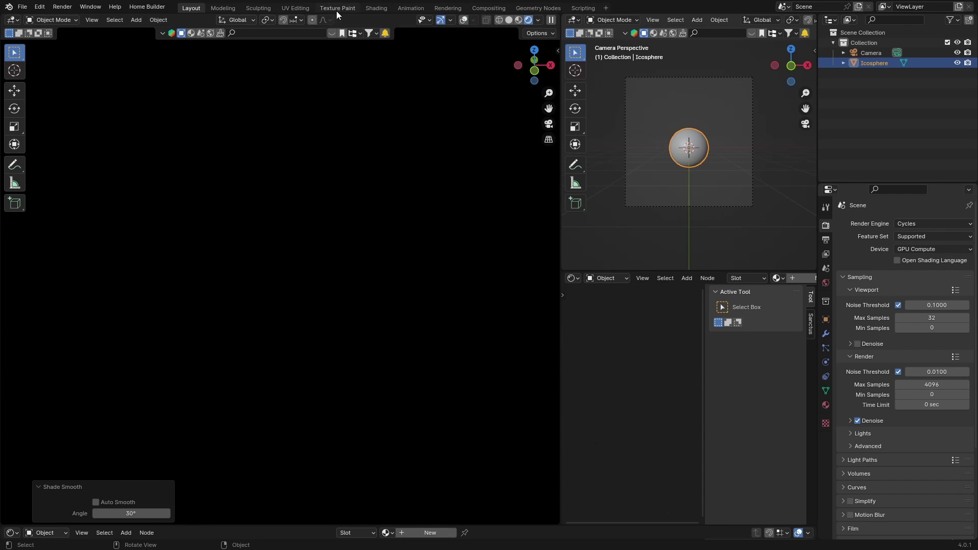
pyautogui.click(377, 8)
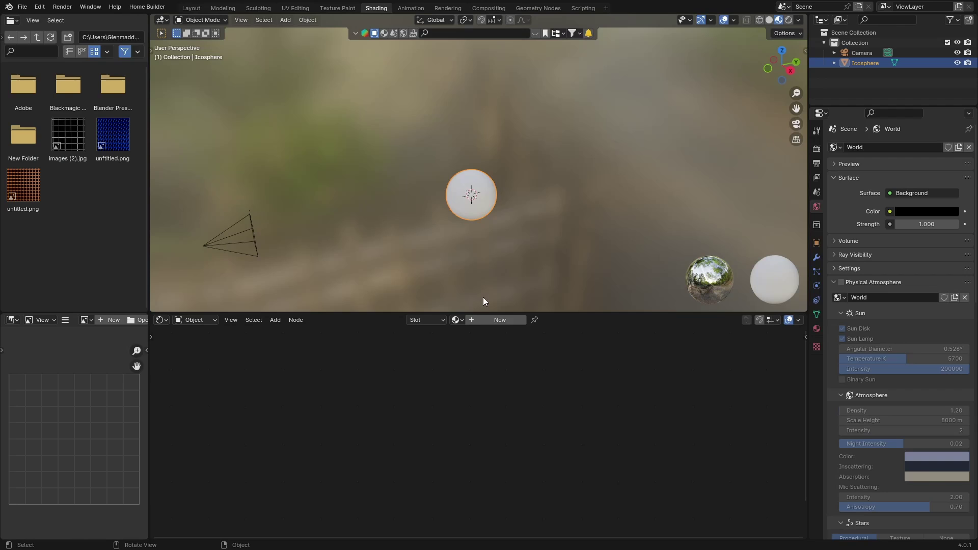
pyautogui.click(496, 319)
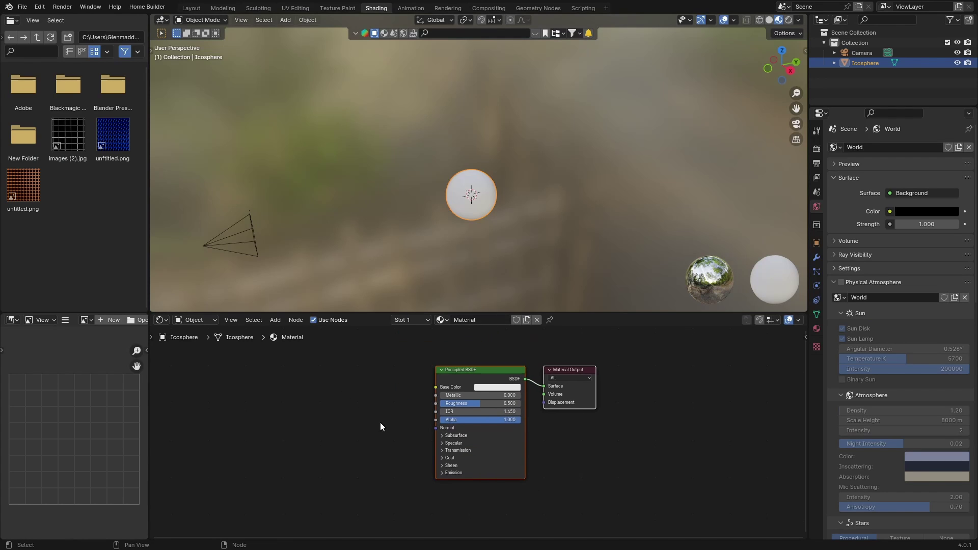
pyautogui.click(788, 22)
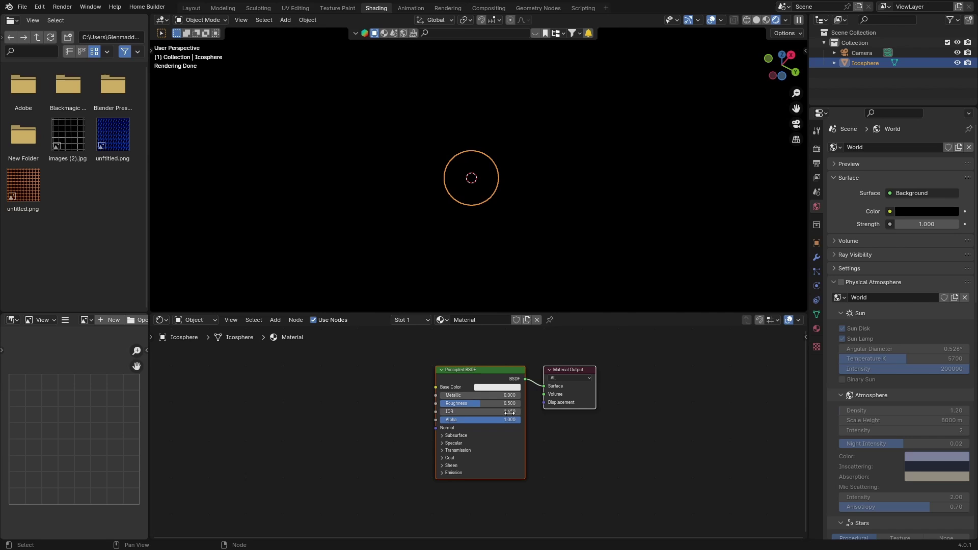
# Step: Show the World shader nodes (Background and World Output) in the node editor
pyautogui.click(191, 318)
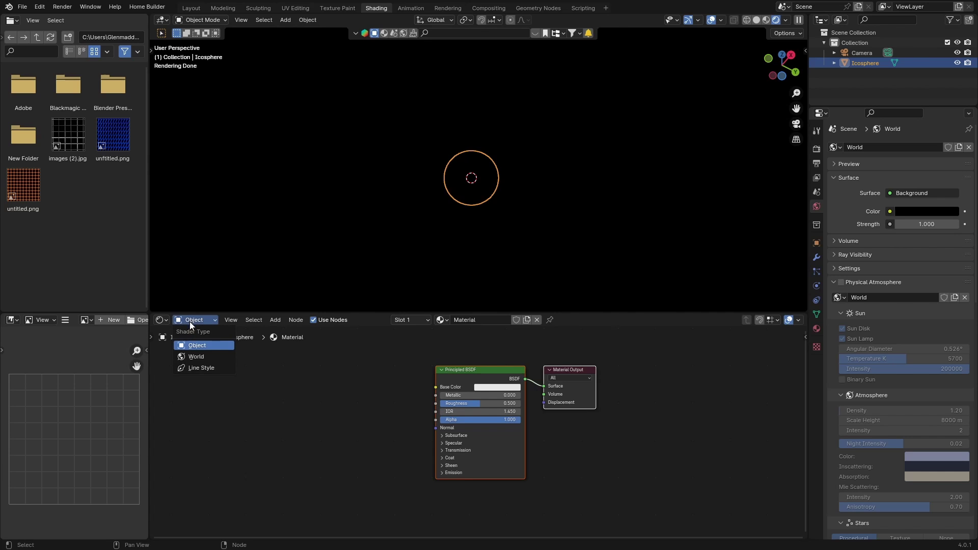
pyautogui.click(193, 355)
pyautogui.moveTo(283, 397); pyautogui.dragTo(334, 430, button='middle')
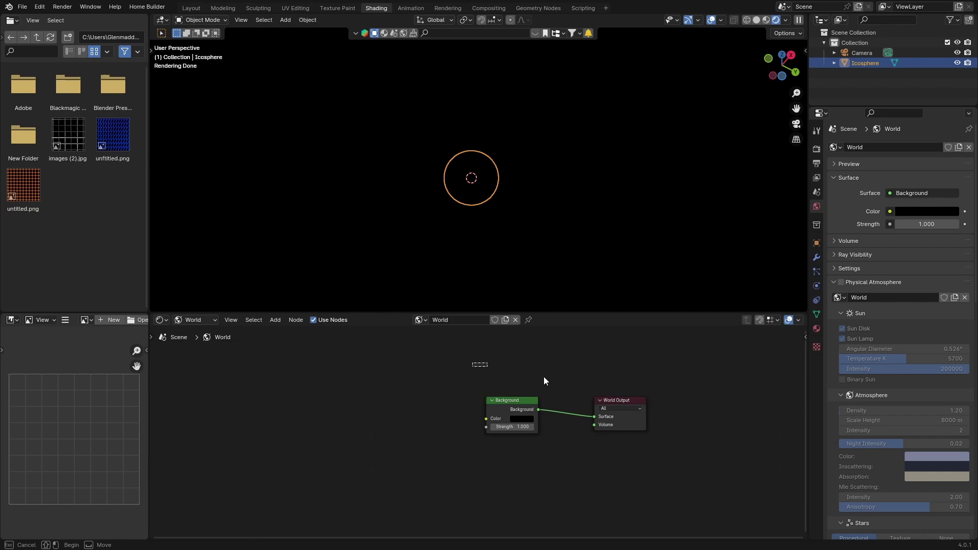
# Step: Add a Voronoi Texture and link its Distance into the Background colour
pyautogui.moveTo(508, 409); pyautogui.dragTo(623, 413)
pyautogui.hotkey('shift', 'a')
pyautogui.write('ve')
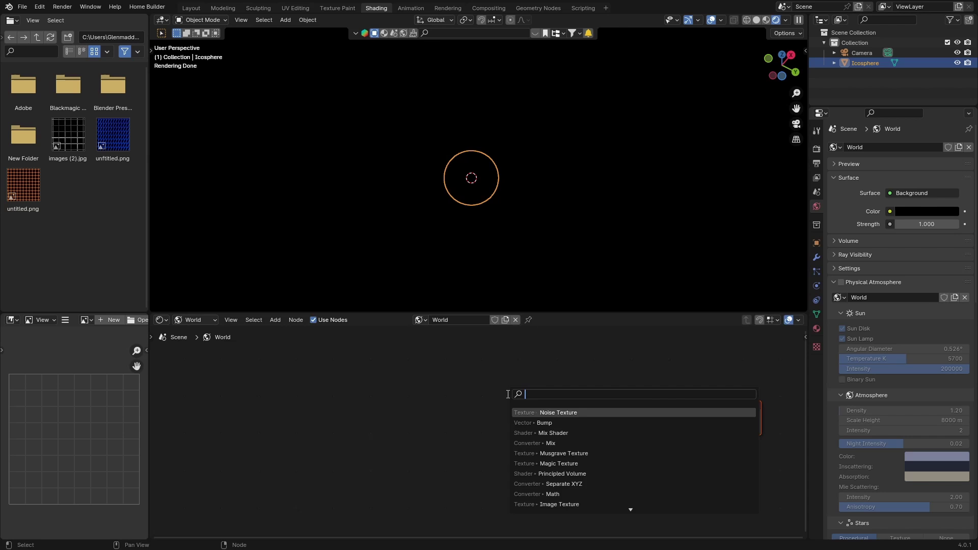
pyautogui.press('BackSpace')
pyautogui.write('or')
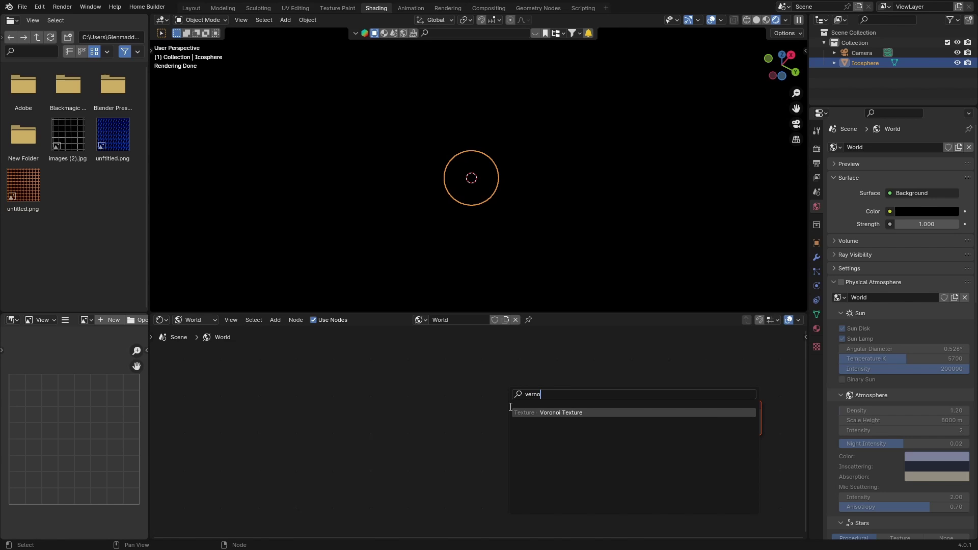
pyautogui.press('Return')
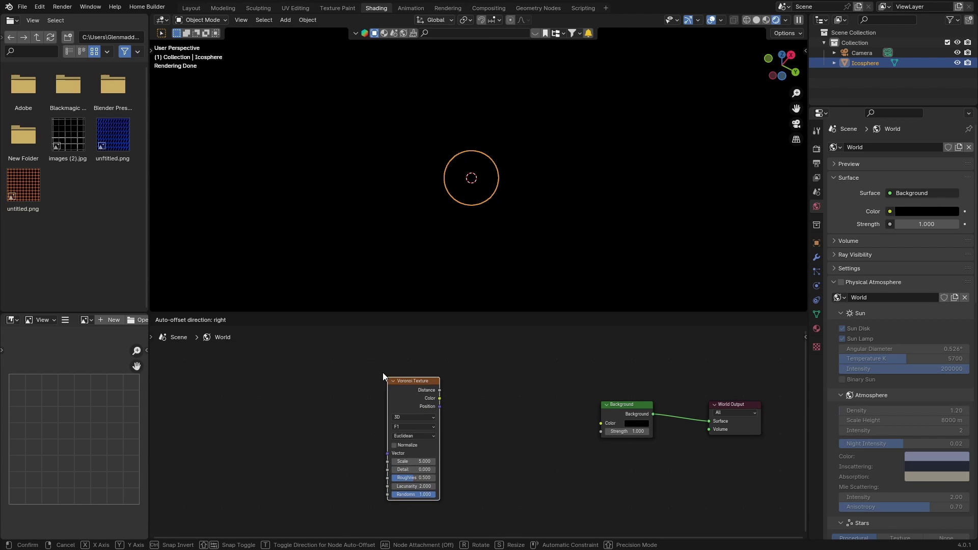
pyautogui.click(391, 379)
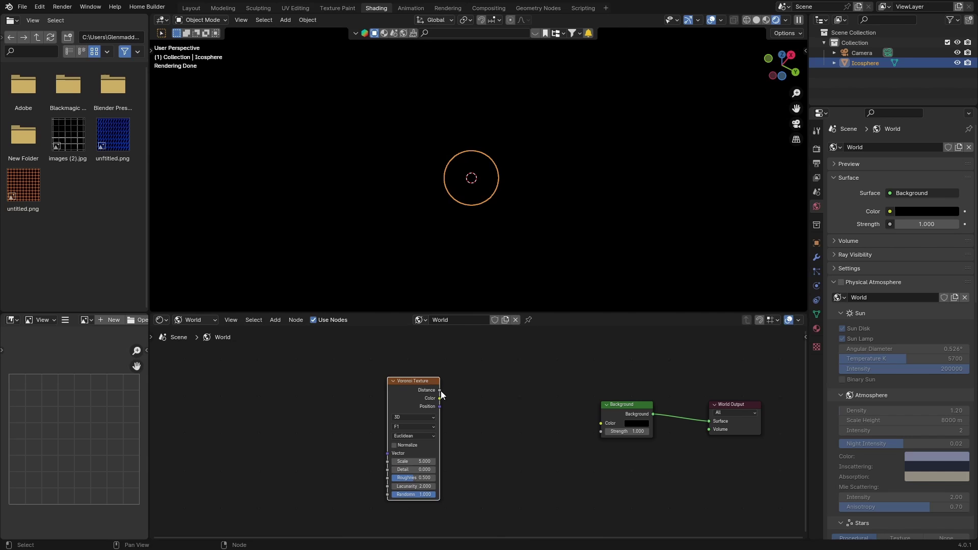
pyautogui.moveTo(432, 391); pyautogui.dragTo(601, 423)
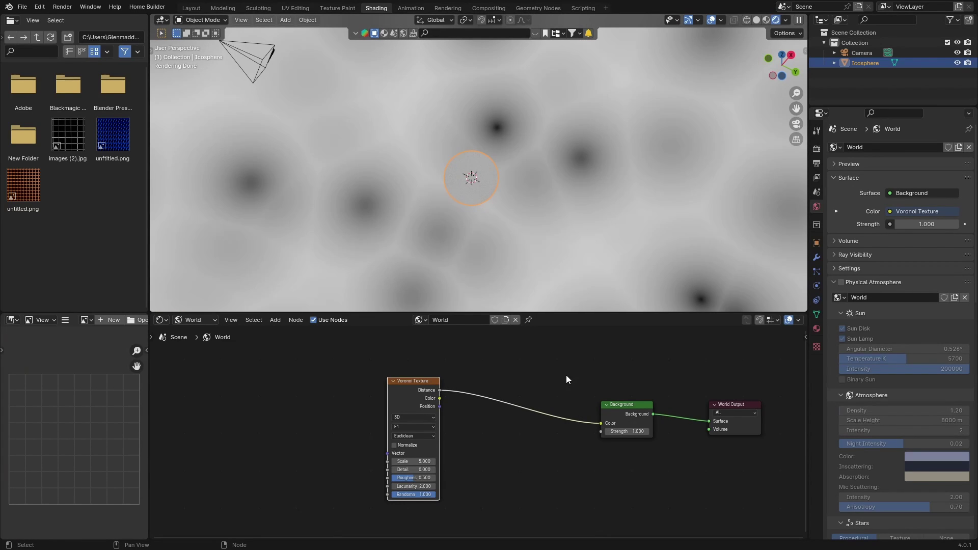
# Step: Set the Voronoi Scale to 50, then to 100
pyautogui.click(415, 461)
pyautogui.write('50')
pyautogui.press('Return')
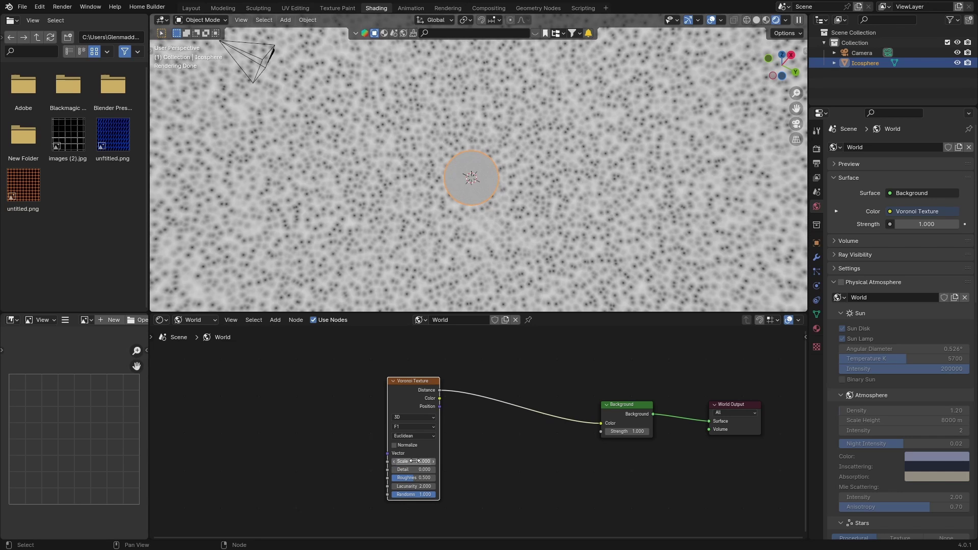
pyautogui.scroll(-3, 410, 238)
pyautogui.moveTo(406, 239); pyautogui.dragTo(427, 203, button='middle')
pyautogui.click(409, 462)
pyautogui.write('1')
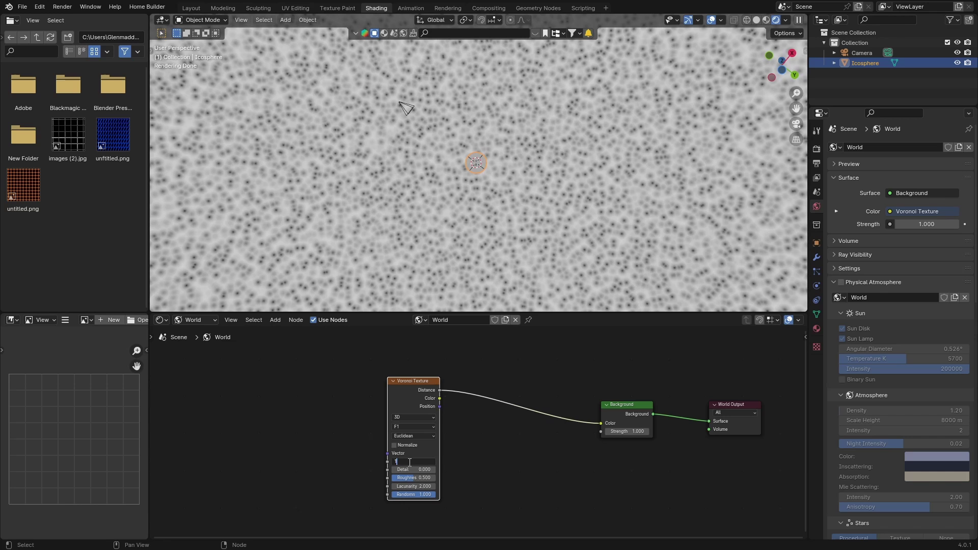
pyautogui.write('00')
pyautogui.press('Return')
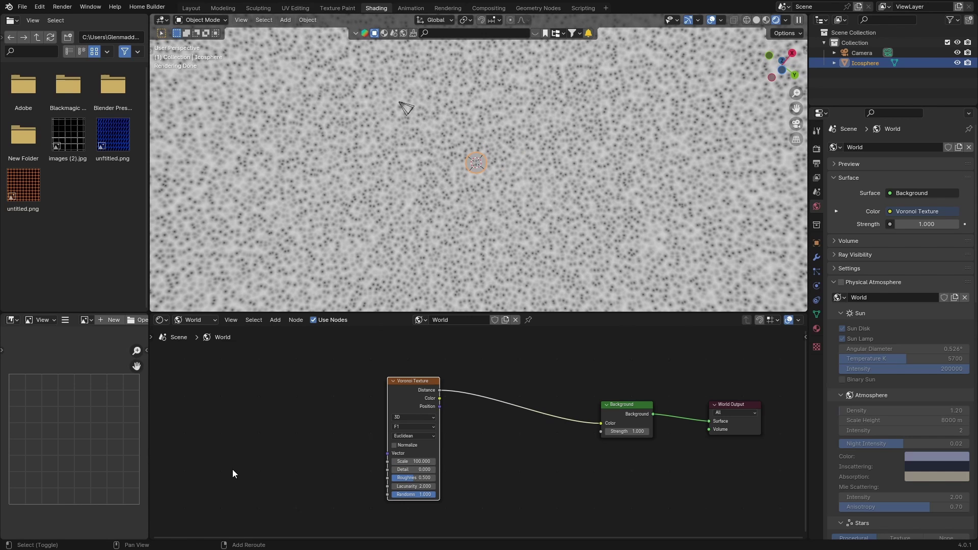
# Step: Insert a Map Range node on the Voronoi–Background link
pyautogui.hotkey('shift', 'a')
pyautogui.click(186, 421)
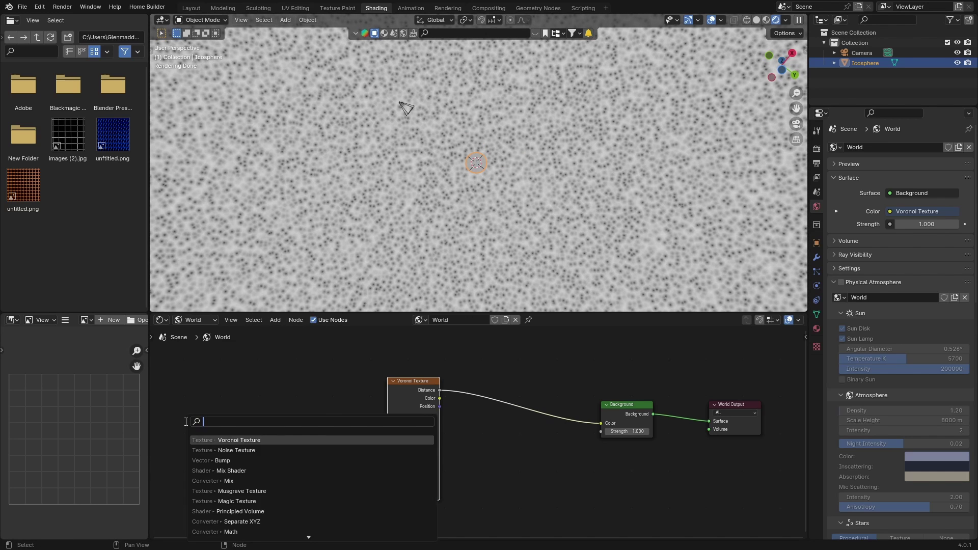
pyautogui.write('map')
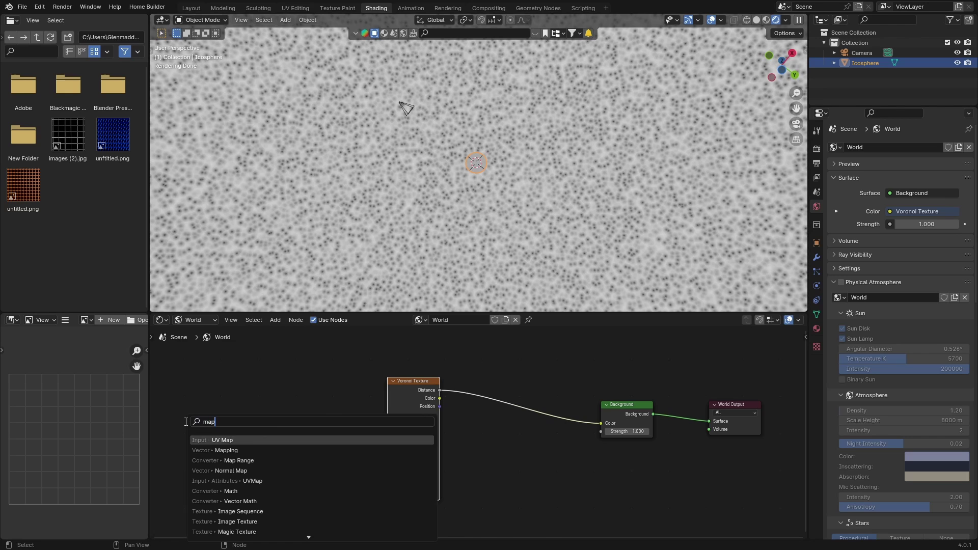
pyautogui.press('Down')
pyautogui.press('Down')
pyautogui.press('Return')
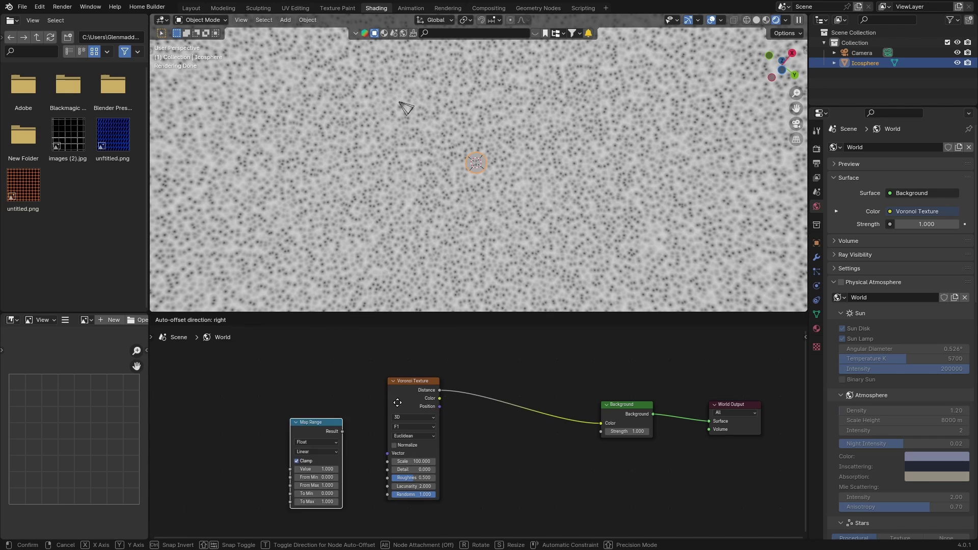
pyautogui.click(500, 390)
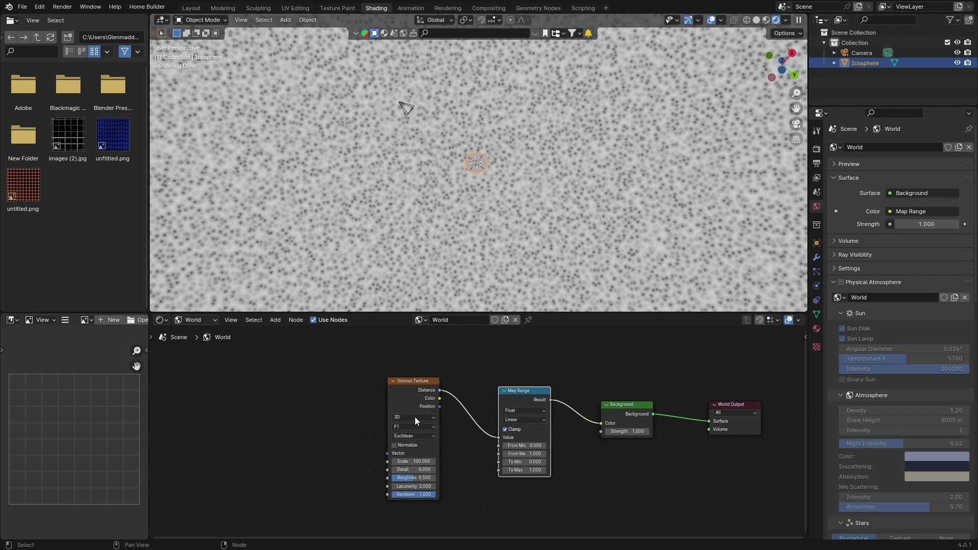
# Step: Set the Map Range From Min to 0.1 and From Max to 0
pyautogui.click(525, 444)
pyautogui.write('0.1')
pyautogui.press('Return')
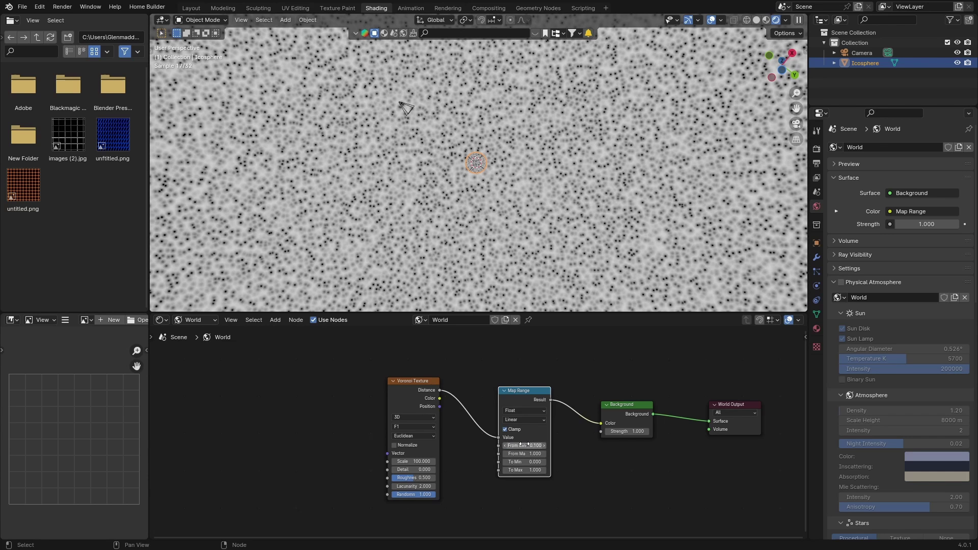
pyautogui.click(523, 454)
pyautogui.write('0')
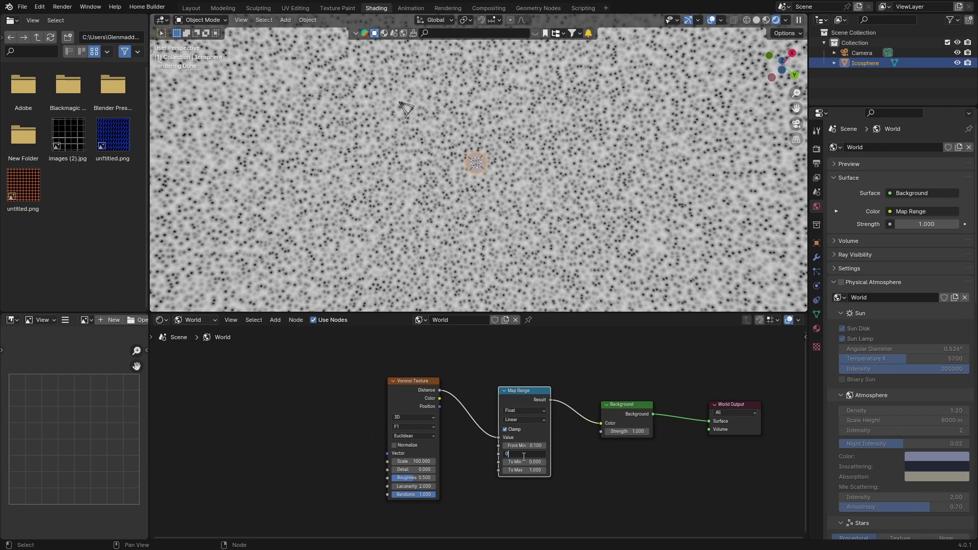
pyautogui.press('Return')
pyautogui.moveTo(372, 188); pyautogui.dragTo(339, 134, button='middle')
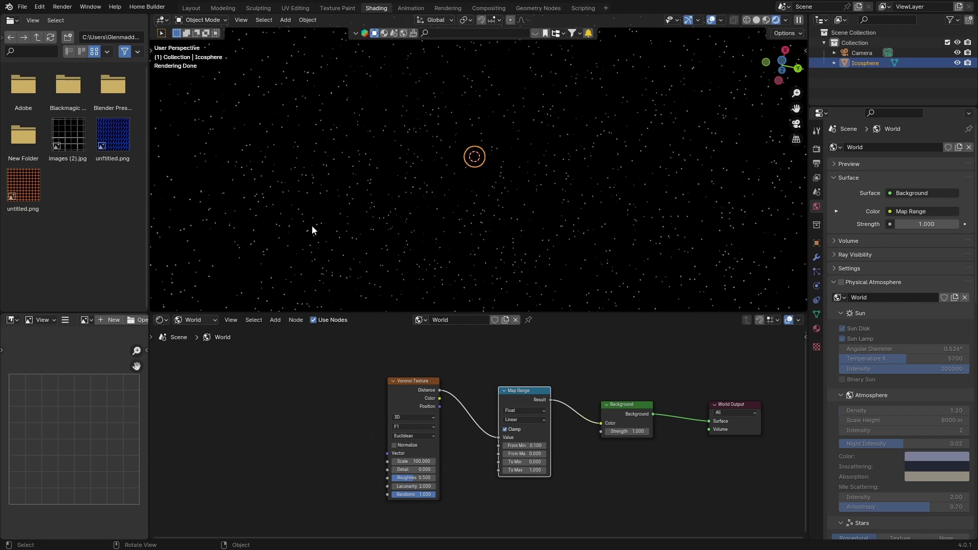
# Step: Switch the Voronoi to Smooth F1 and try scales 500, 100, then 50
pyautogui.click(408, 427)
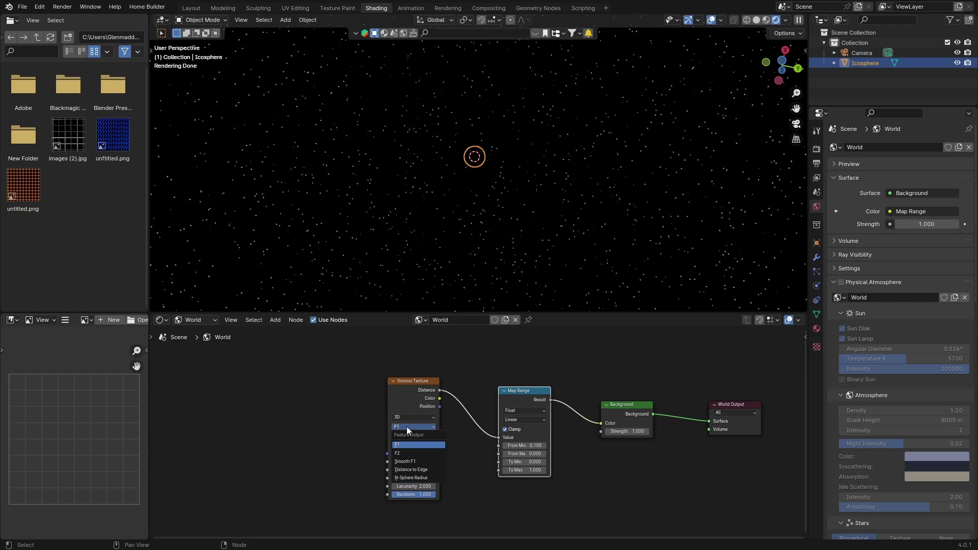
pyautogui.click(406, 463)
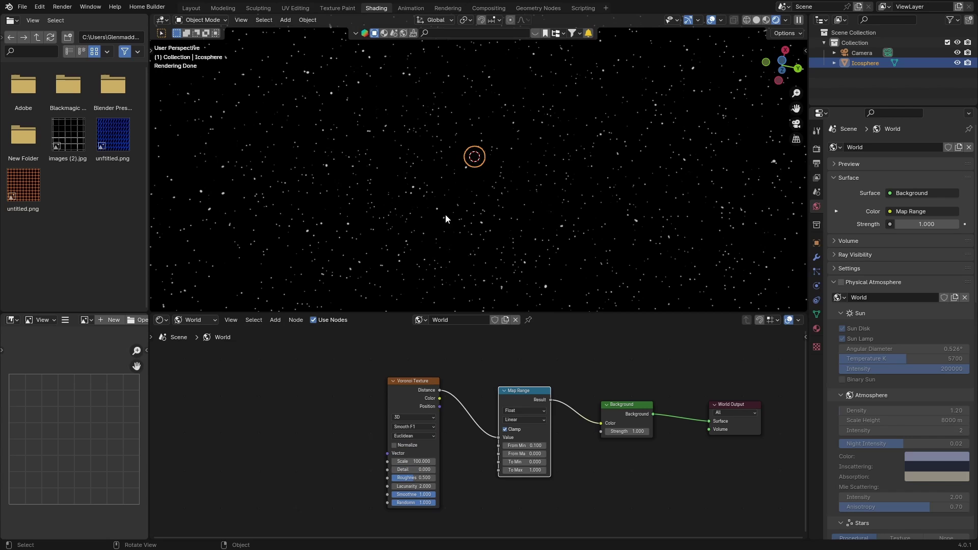
pyautogui.click(419, 461)
pyautogui.write('500')
pyautogui.press('Return')
pyautogui.click(415, 461)
pyautogui.write('100')
pyautogui.press('Return')
pyautogui.click(409, 462)
pyautogui.write('50')
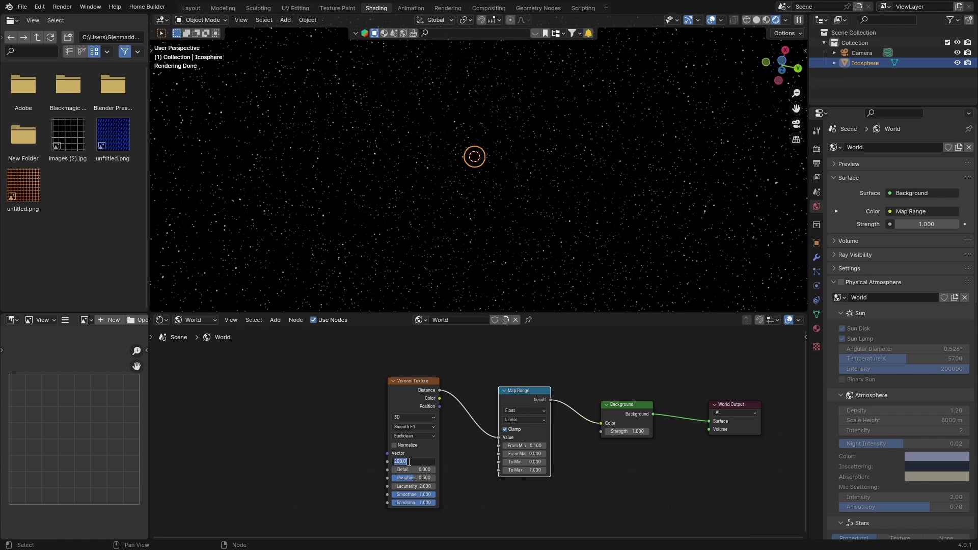
pyautogui.press('Return')
pyautogui.click(409, 461)
# Step: Set Voronoi Scale to 150, Map Range From Min to 0.05 and To Max to 5
pyautogui.write('150')
pyautogui.press('Return')
pyautogui.click(524, 445)
pyautogui.write('0')
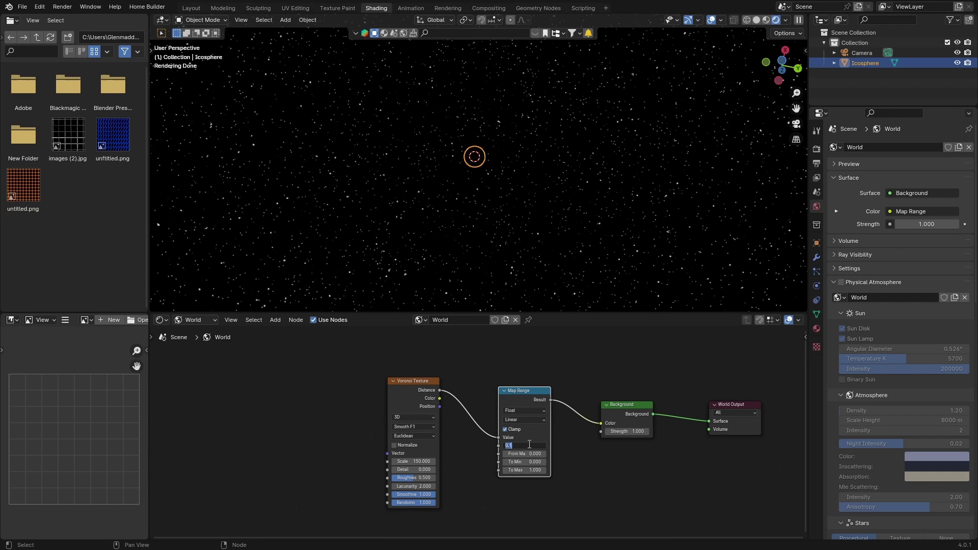
pyautogui.write('.05')
pyautogui.press('Return')
pyautogui.moveTo(354, 202); pyautogui.dragTo(333, 174, button='middle')
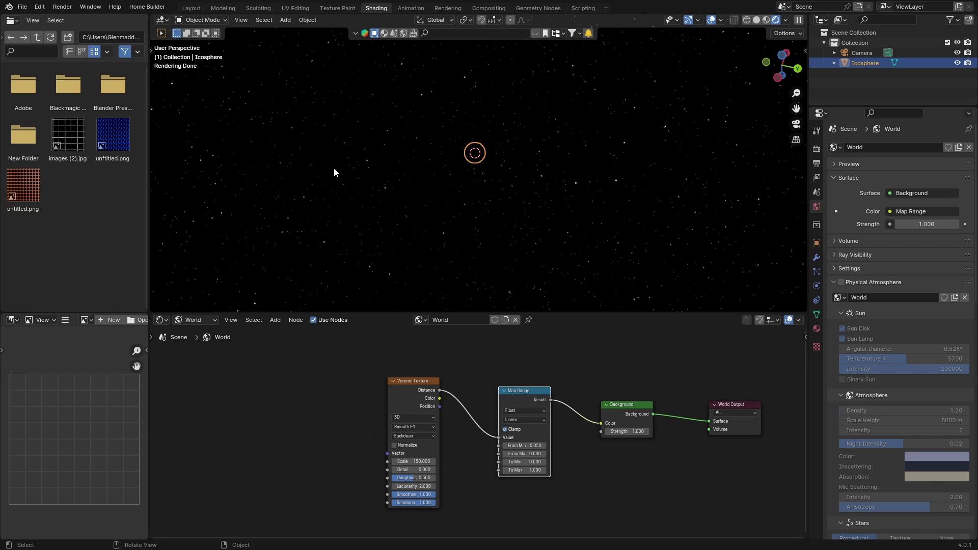
pyautogui.click(528, 471)
pyautogui.write('5')
pyautogui.press('Return')
# Step: Duplicate the Voronoi and Map Range nodes below the originals
pyautogui.moveTo(271, 421); pyautogui.dragTo(252, 389, button='middle')
pyautogui.moveTo(311, 376); pyautogui.dragTo(509, 410)
pyautogui.hotkey('shift', 'd')
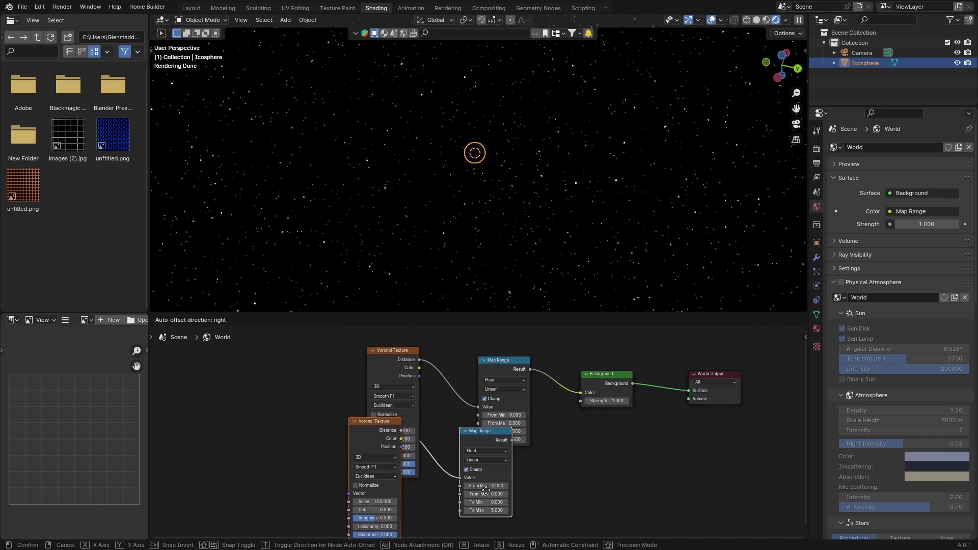
pyautogui.click(508, 492)
pyautogui.scroll(-2, 225, 407)
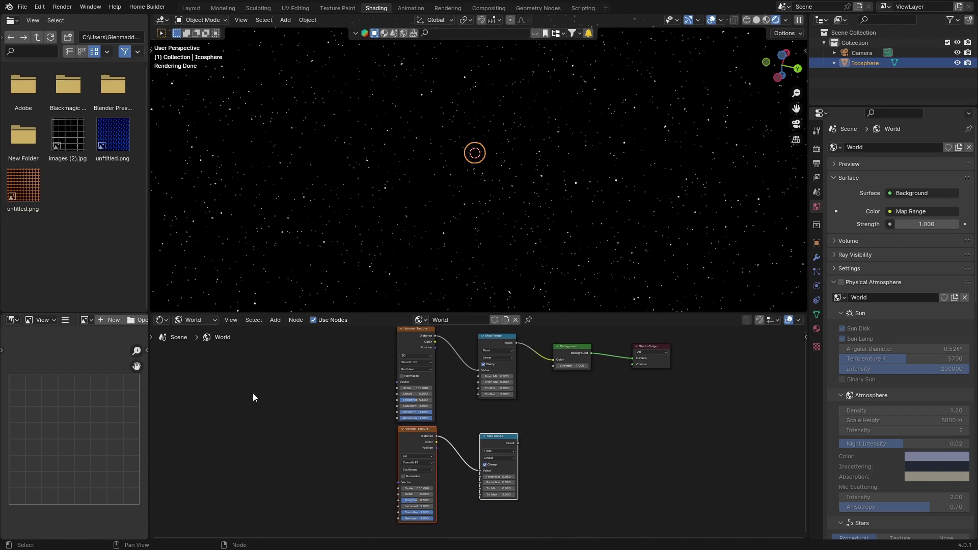
pyautogui.moveTo(277, 393); pyautogui.dragTo(300, 416, button='middle')
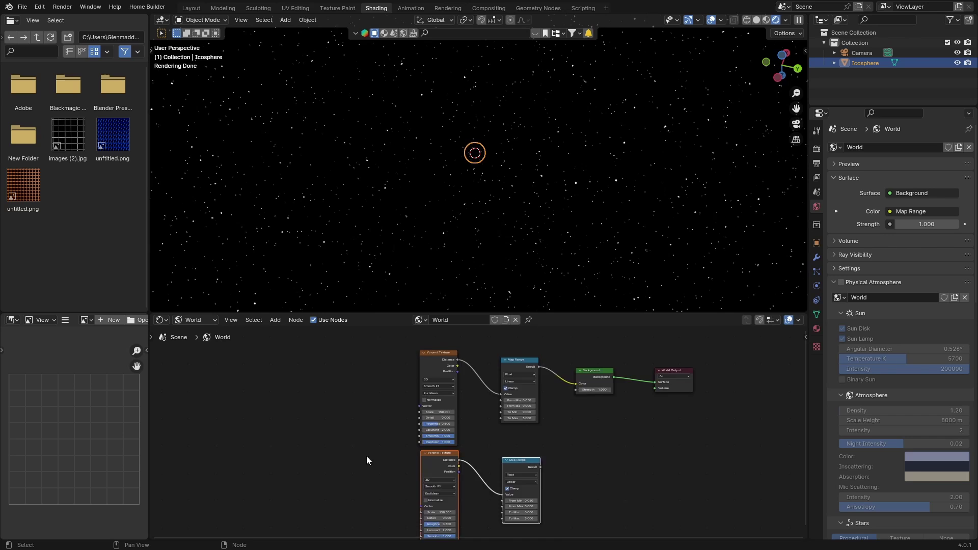
pyautogui.scroll(1, 321, 489)
pyautogui.scroll(1, 316, 438)
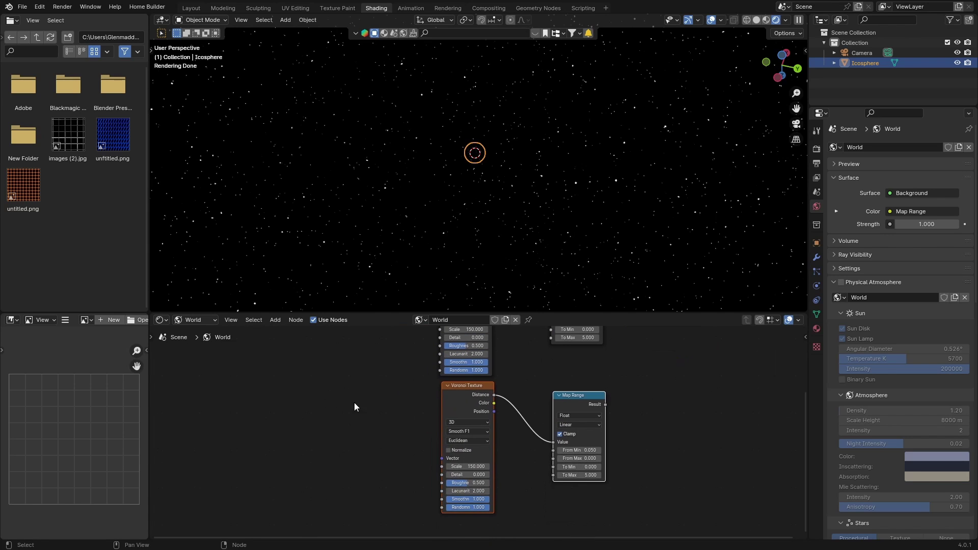
# Step: Set the copied Voronoi Scale to 220 and its Map Range To Max to 2
pyautogui.click(467, 466)
pyautogui.press('BackSpace')
pyautogui.write('220')
pyautogui.press('Return')
pyautogui.click(585, 473)
pyautogui.press('BackSpace')
pyautogui.write('2')
pyautogui.press('Return')
# Step: Connect the lower Map Range Result to the Background Color
pyautogui.moveTo(608, 403); pyautogui.dragTo(454, 482, button='middle')
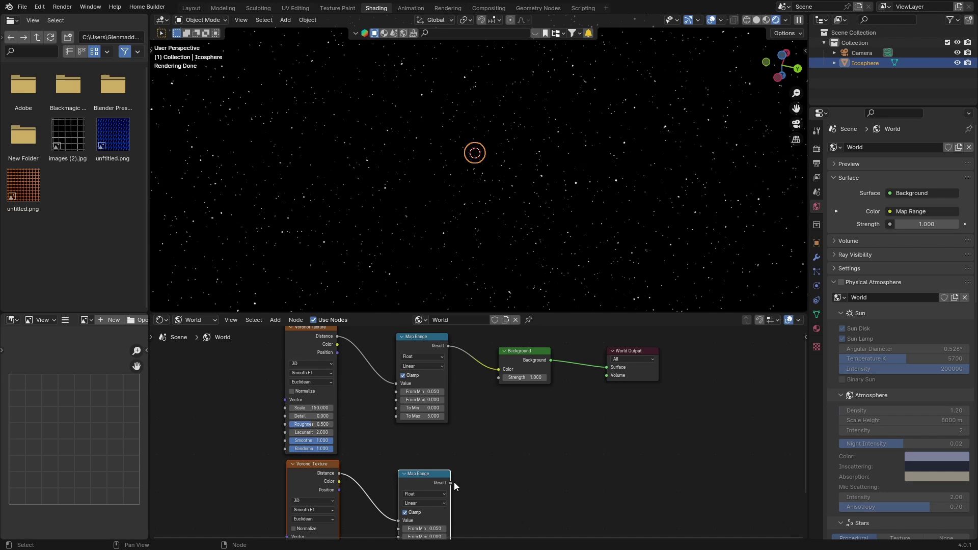
pyautogui.moveTo(451, 482); pyautogui.dragTo(503, 369)
pyautogui.moveTo(510, 418); pyautogui.dragTo(570, 454, button='middle')
pyautogui.moveTo(466, 386); pyautogui.dragTo(448, 385)
# Step: Add a Math Add node combining both Map Range results before the Background
pyautogui.hotkey('shift', 'a')
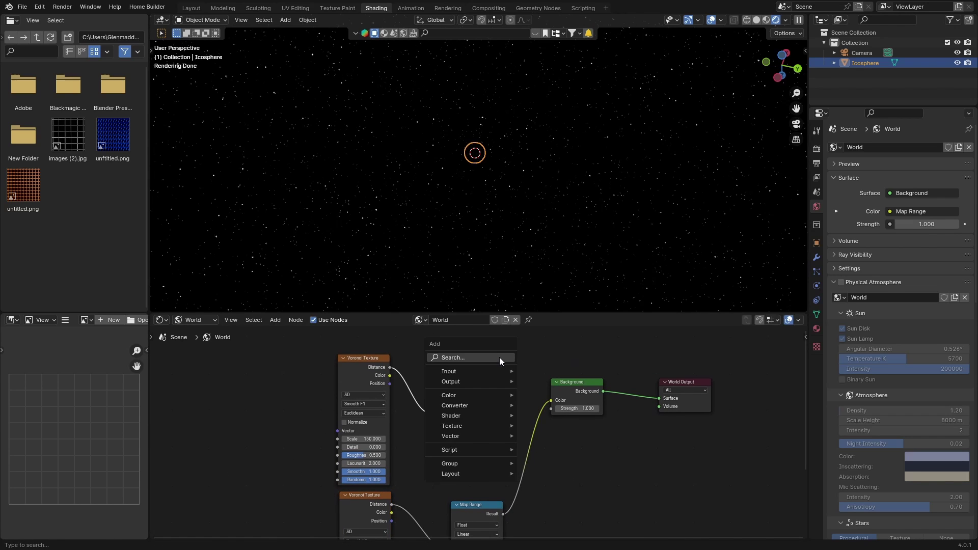
pyautogui.write('m')
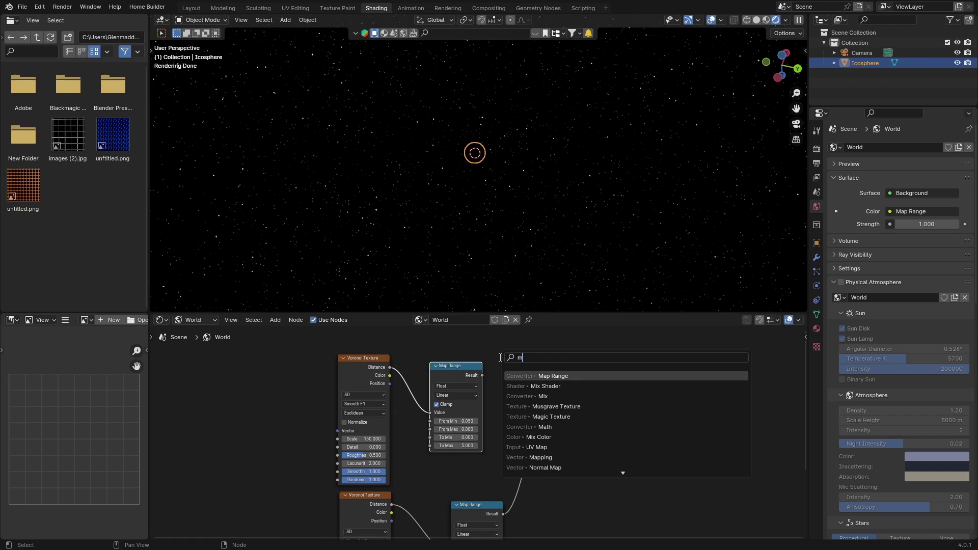
pyautogui.write('ath')
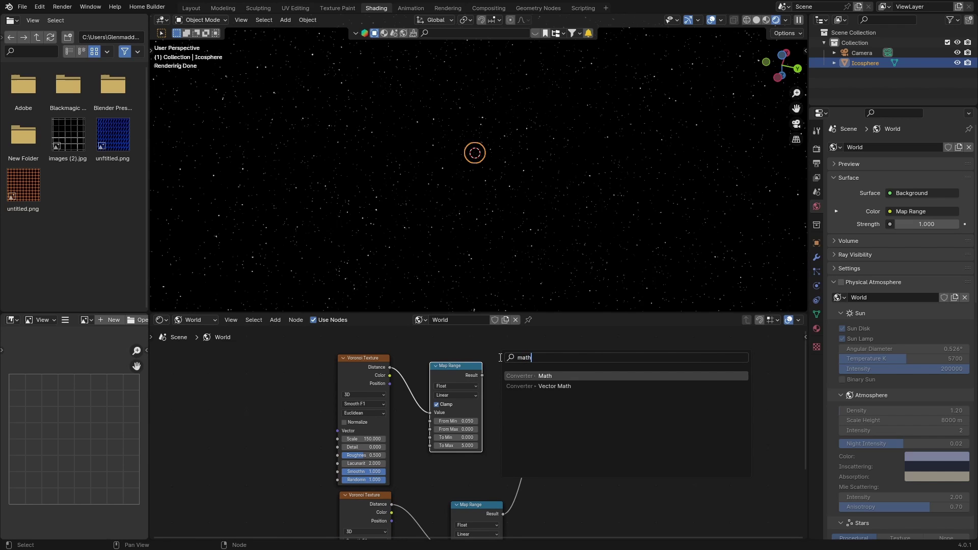
pyautogui.press('Return')
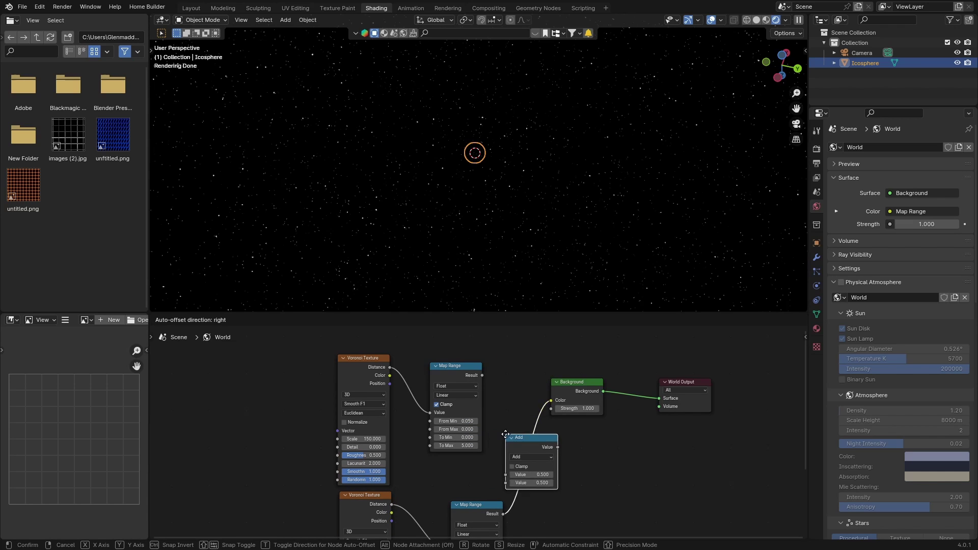
pyautogui.click(506, 434)
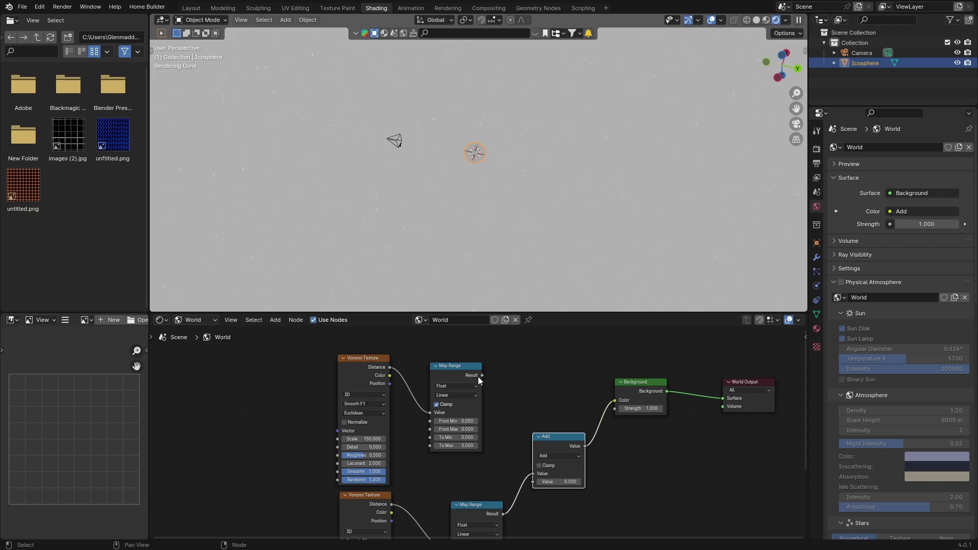
pyautogui.moveTo(482, 375); pyautogui.dragTo(533, 481)
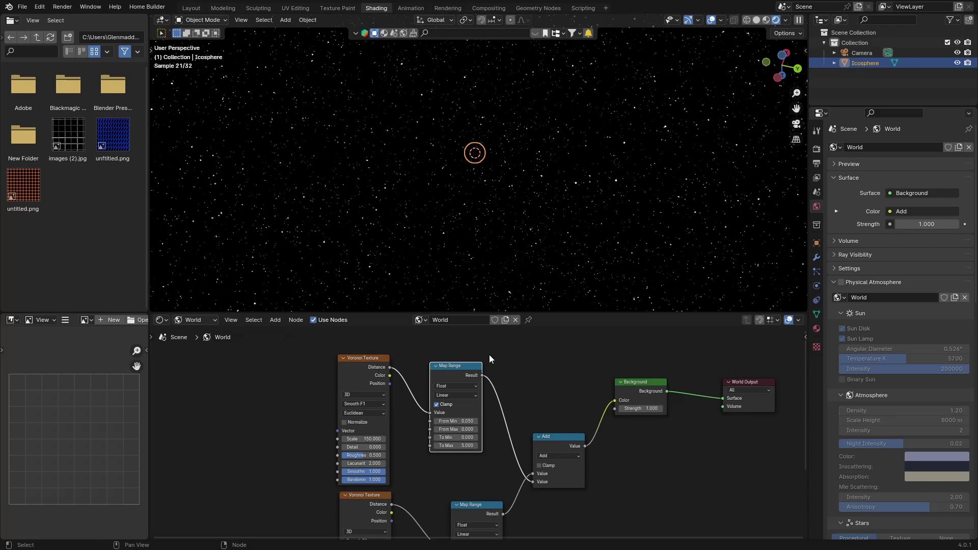
pyautogui.moveTo(323, 212); pyautogui.dragTo(326, 188, button='middle')
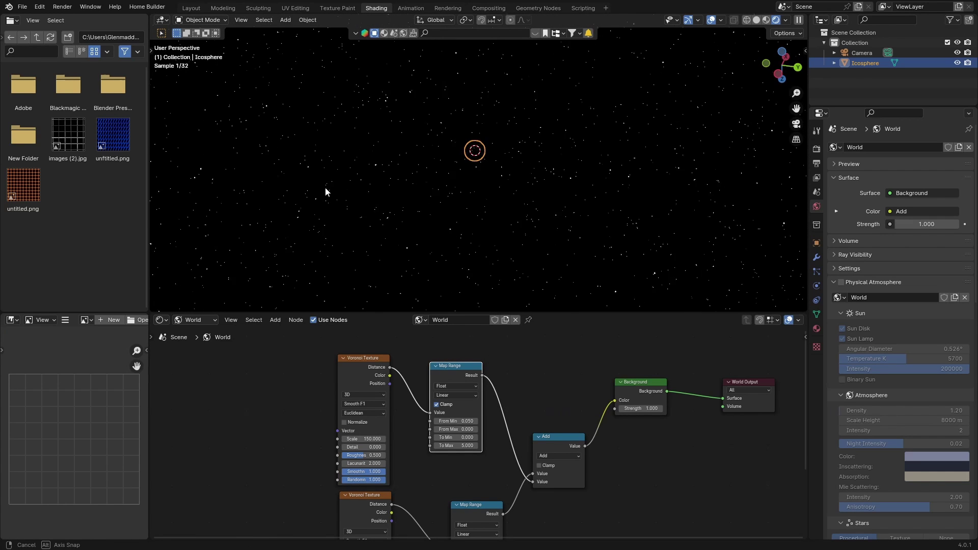
# Step: Insert a Multiply Math node between Add and Background
pyautogui.moveTo(633, 390); pyautogui.dragTo(695, 411)
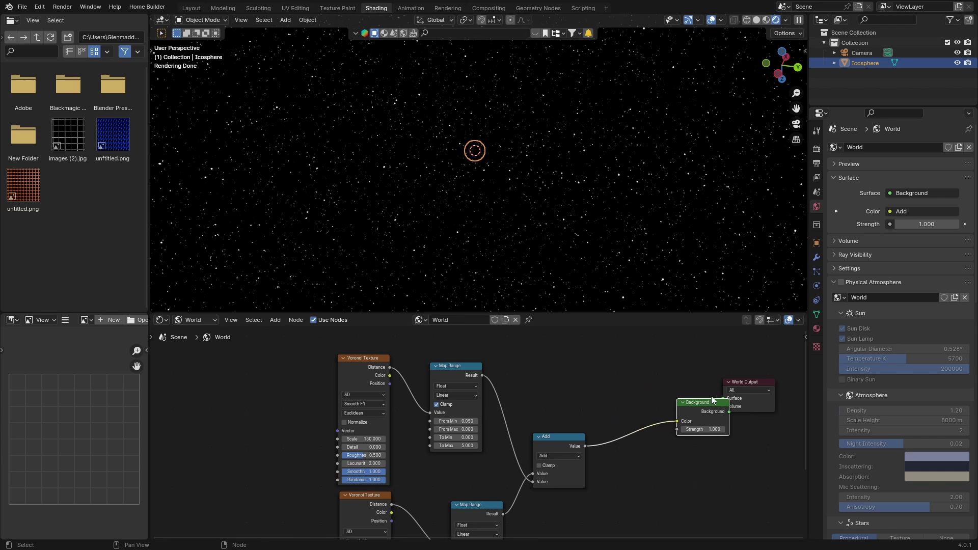
pyautogui.moveTo(755, 395); pyautogui.dragTo(778, 399)
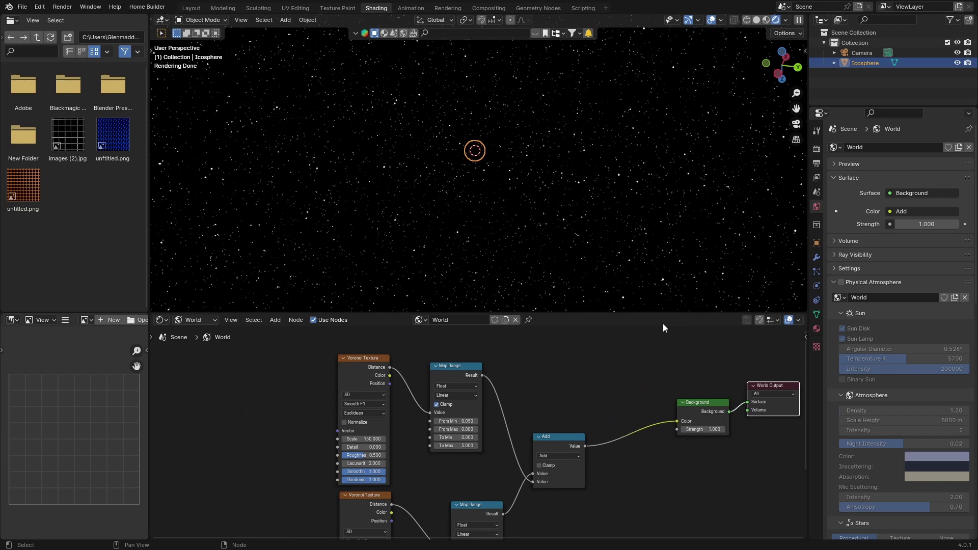
pyautogui.hotkey('shift', 'a')
pyautogui.write('m')
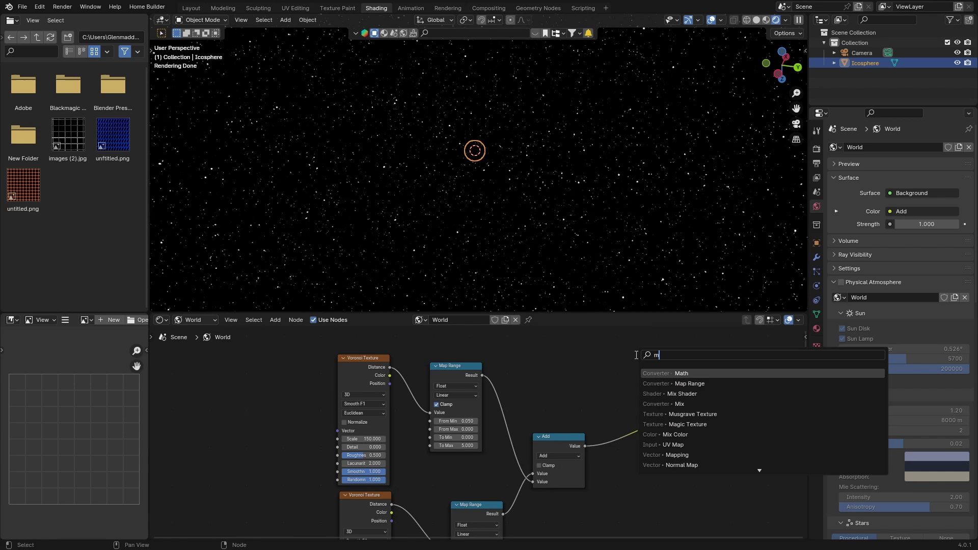
pyautogui.write('ath')
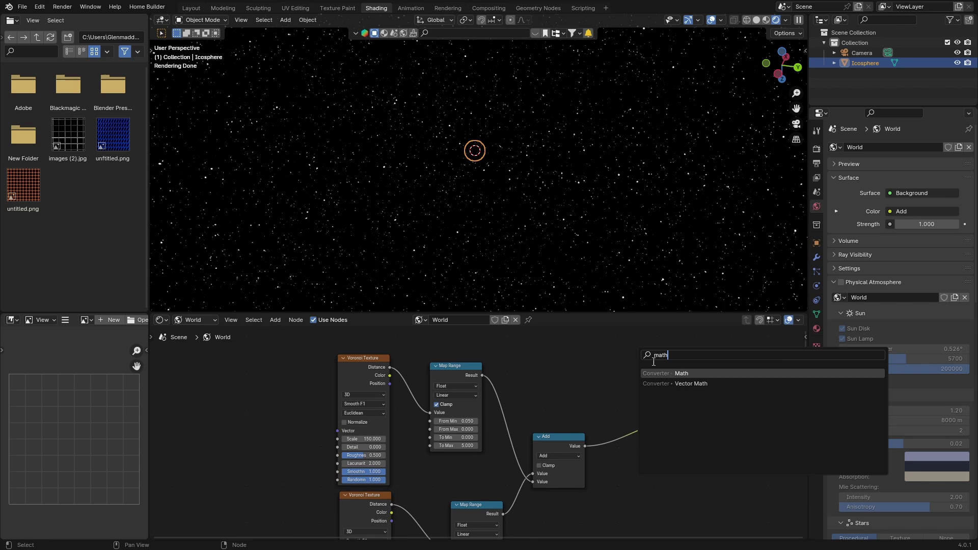
pyautogui.press('Return')
pyautogui.click(604, 408)
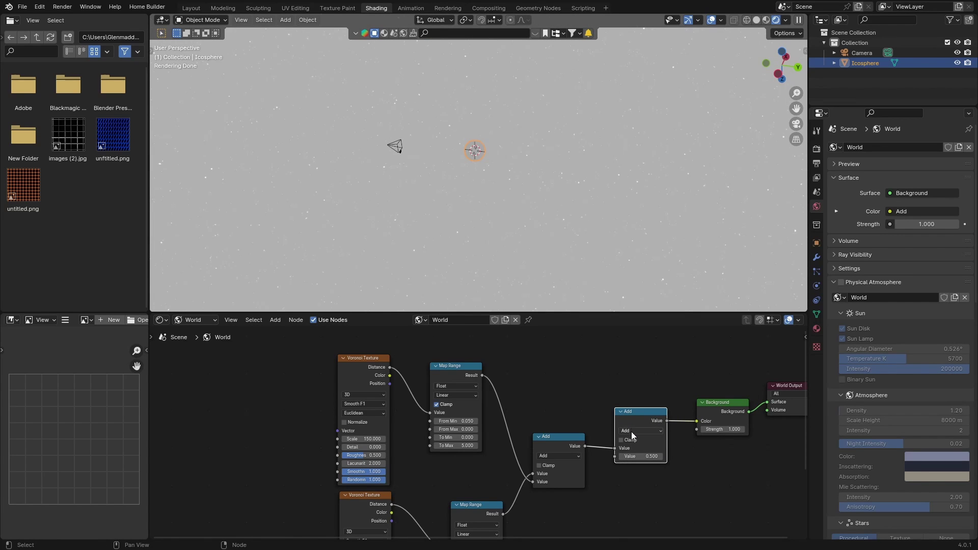
pyautogui.click(632, 431)
pyautogui.click(633, 463)
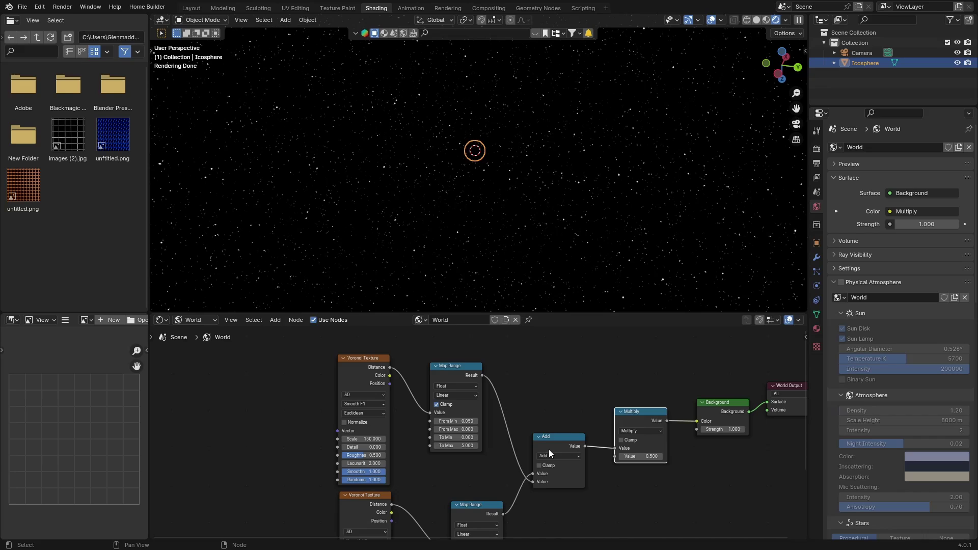
pyautogui.moveTo(549, 449); pyautogui.dragTo(553, 382)
pyautogui.moveTo(628, 410); pyautogui.dragTo(631, 346)
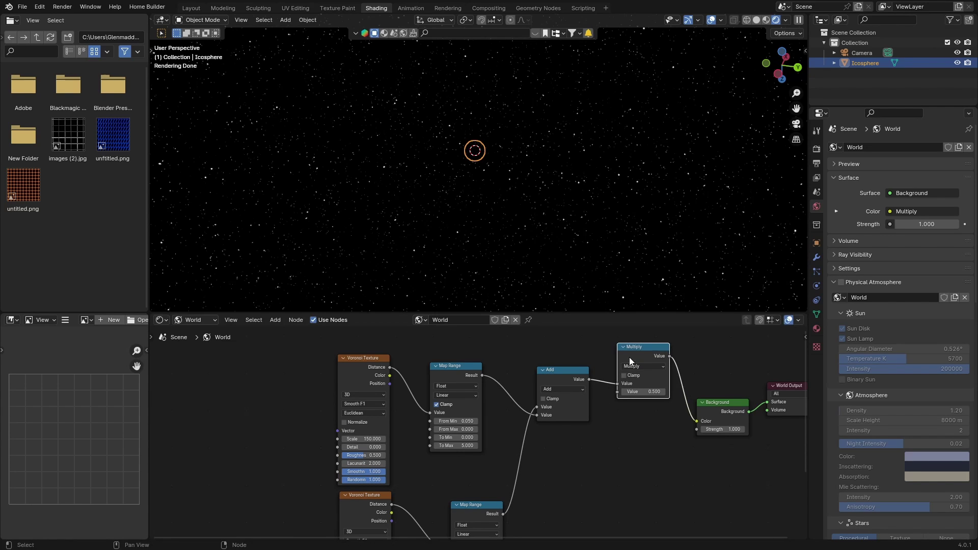
# Step: Add a Noise Texture with Detail 20 and Scale 12
pyautogui.hotkey('shift', 'a')
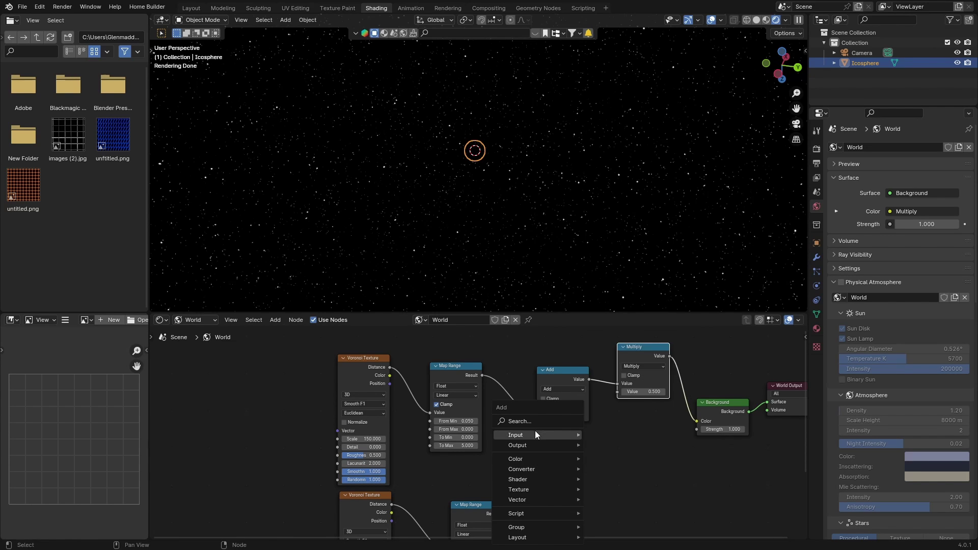
pyautogui.moveTo(533, 429)
pyautogui.write('noi')
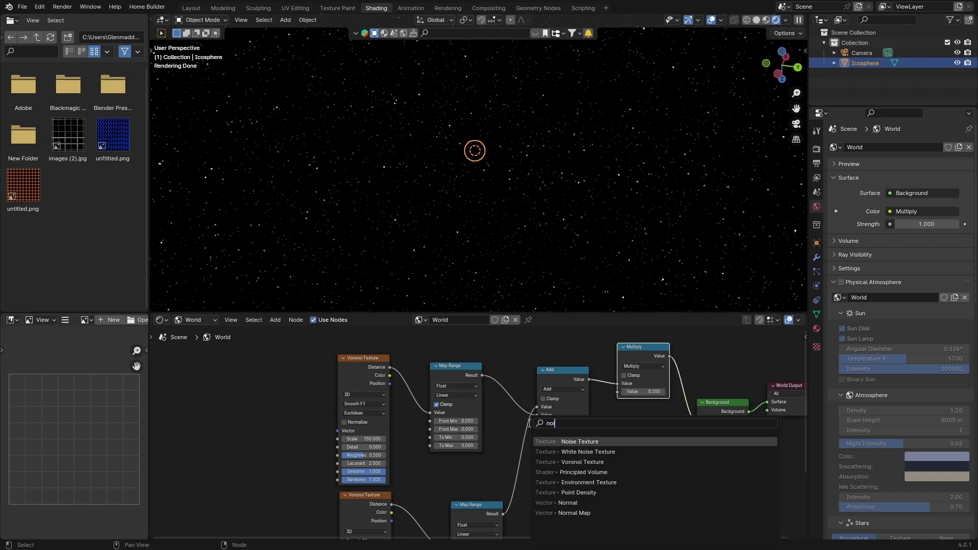
pyautogui.press('Return')
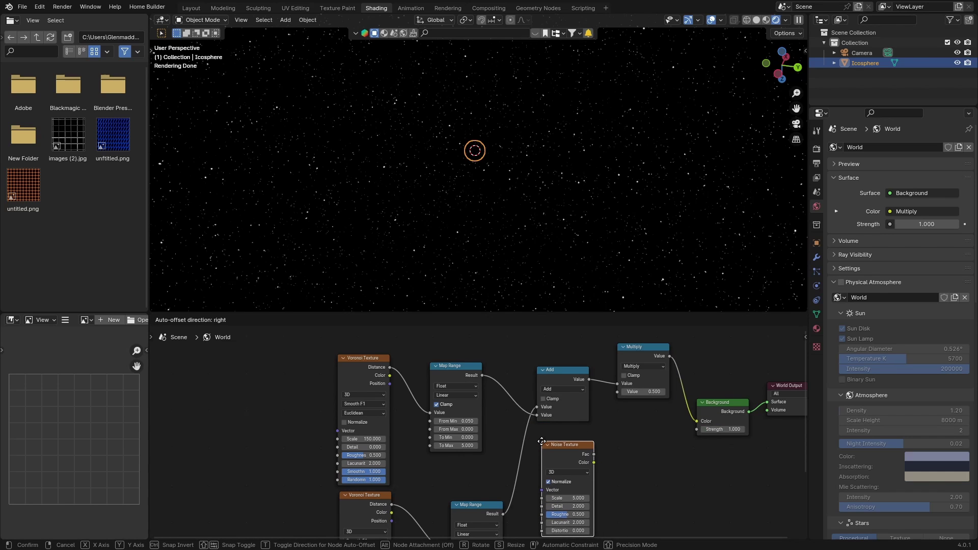
pyautogui.click(541, 441)
pyautogui.click(583, 507)
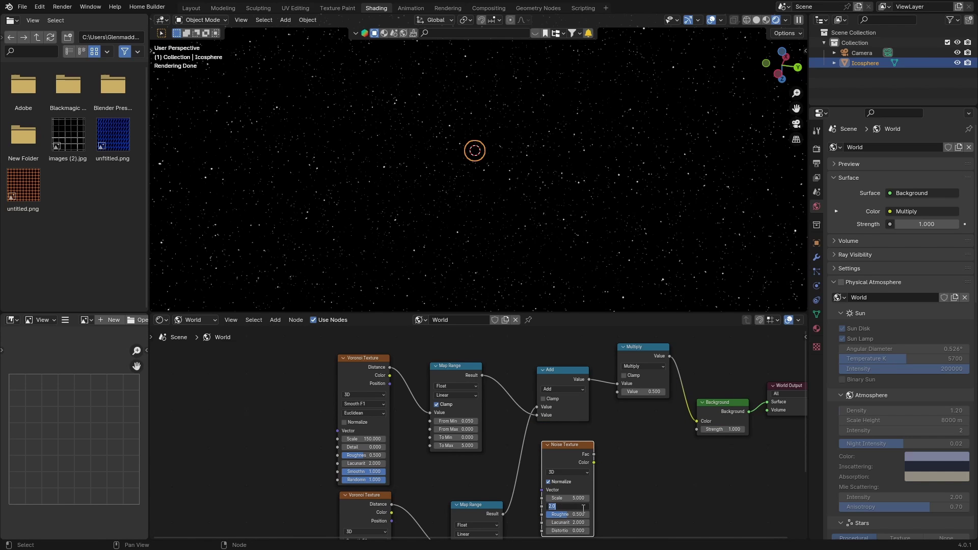
pyautogui.write('20')
pyautogui.press('Return')
pyautogui.click(573, 498)
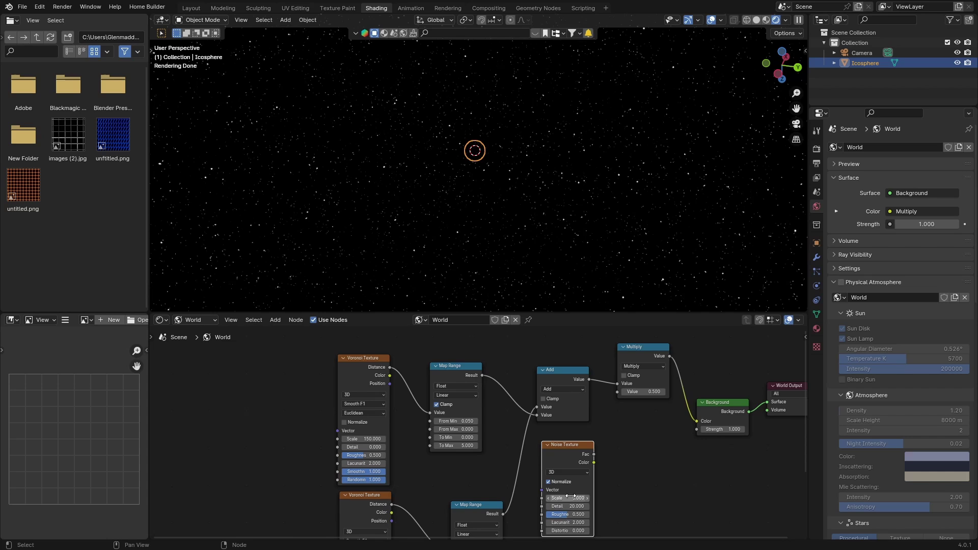
pyautogui.press('BackSpace')
pyautogui.write('12')
pyautogui.press('Return')
# Step: Connect the Noise Fac to the Multiply node's second Value
pyautogui.moveTo(594, 454); pyautogui.dragTo(596, 449)
pyautogui.moveTo(615, 402); pyautogui.dragTo(617, 392)
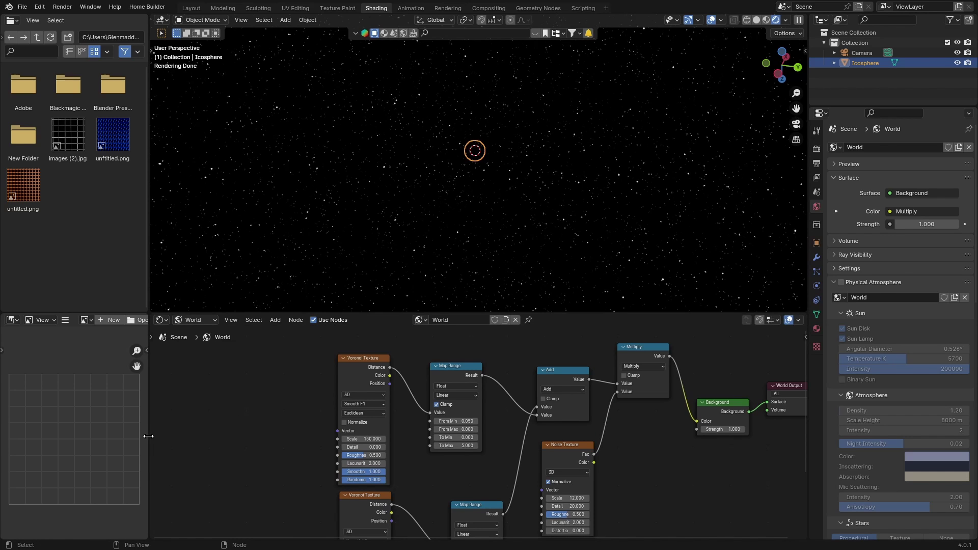
pyautogui.moveTo(238, 227); pyautogui.dragTo(534, 131, button='middle')
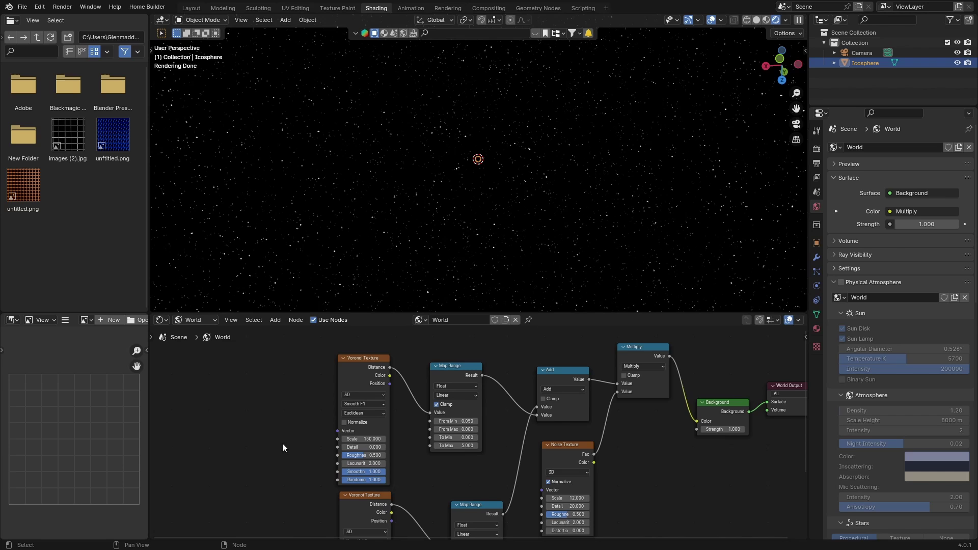
# Step: Set the upper Voronoi Texture Scale to 50
pyautogui.click(365, 439)
pyautogui.press('BackSpace')
pyautogui.write('50')
pyautogui.press('Return')
# Step: Set the lower Voronoi Texture Scale to 100 and check the sparser stars in the viewport
pyautogui.scroll(-1, 294, 461)
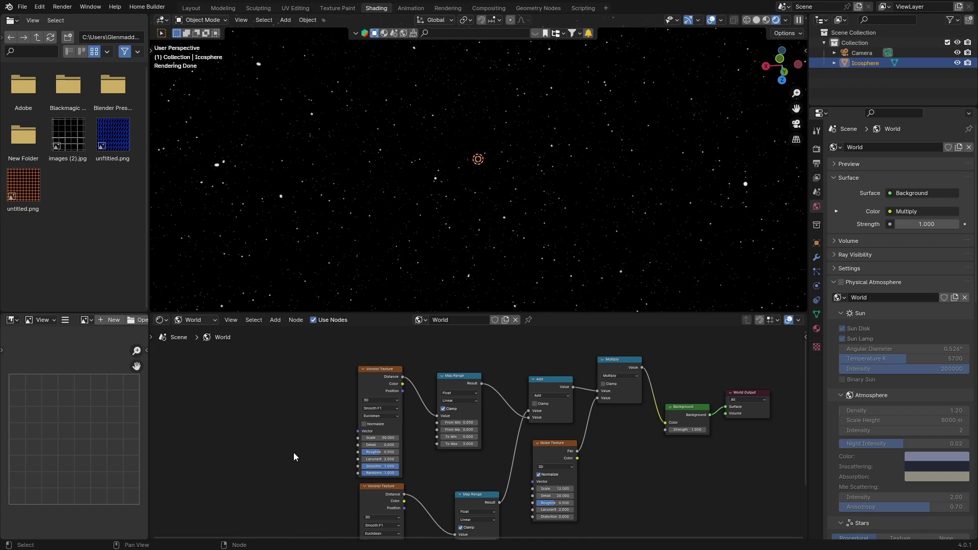
pyautogui.moveTo(294, 453); pyautogui.dragTo(323, 361, button='middle')
pyautogui.click(412, 463)
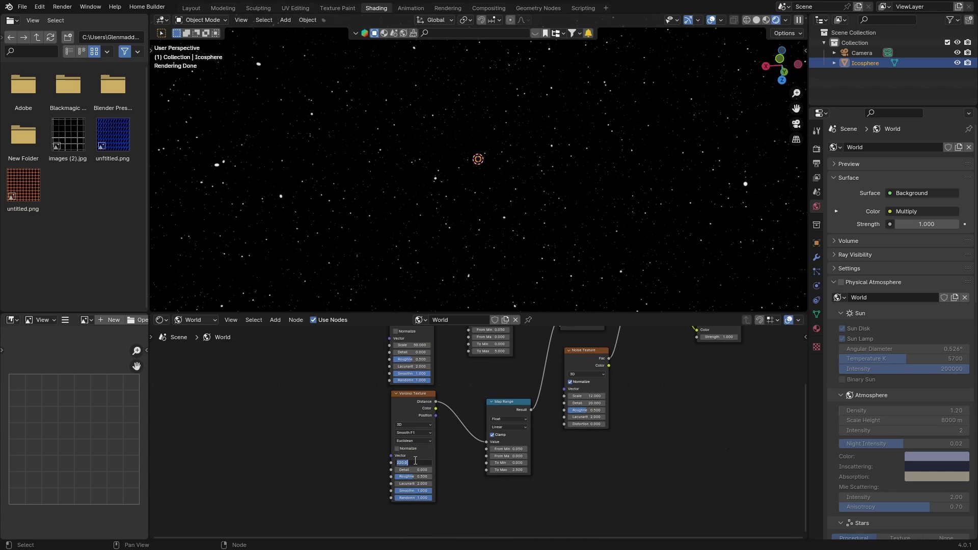
pyautogui.write('100')
pyautogui.press('Return')
pyautogui.moveTo(325, 172); pyautogui.dragTo(387, 255, button='middle')
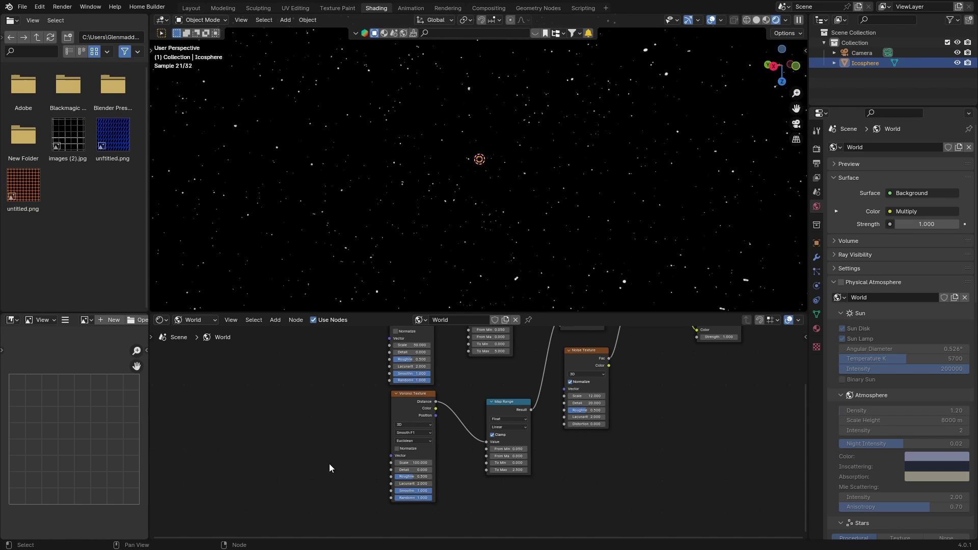
pyautogui.moveTo(329, 464); pyautogui.dragTo(257, 540, button='middle')
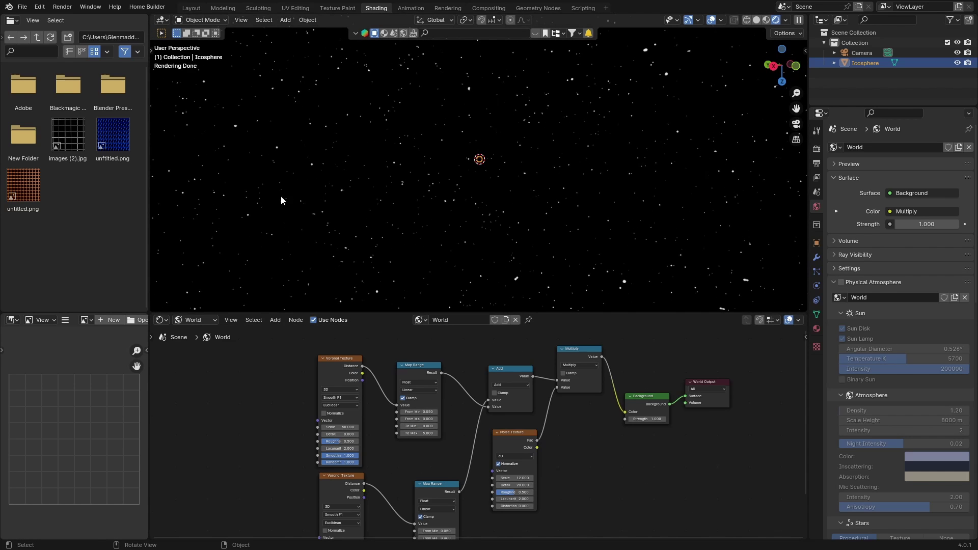
# Step: Return to the Layout workspace and orbit the 3D viewport across the sparse starfield
pyautogui.click(191, 8)
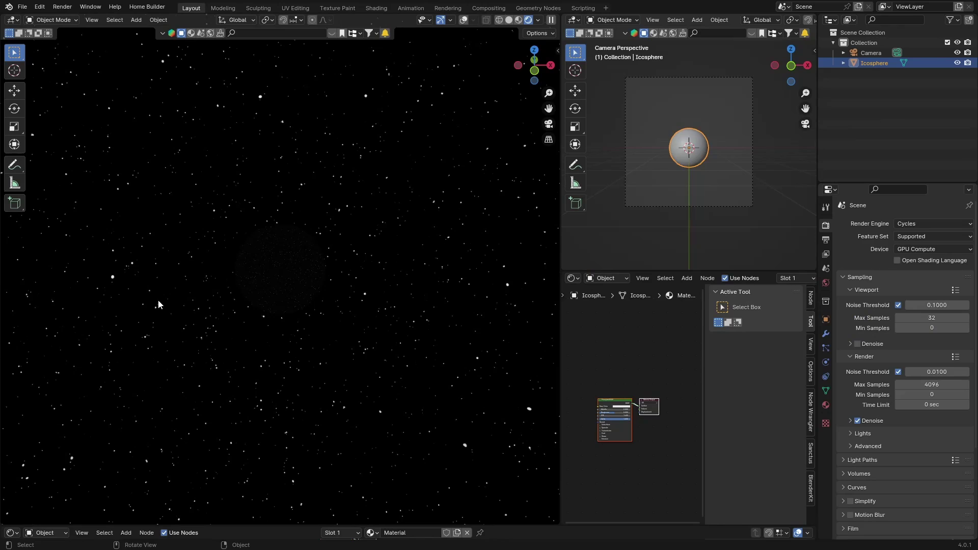
pyautogui.moveTo(158, 301); pyautogui.dragTo(180, 283, button='middle')
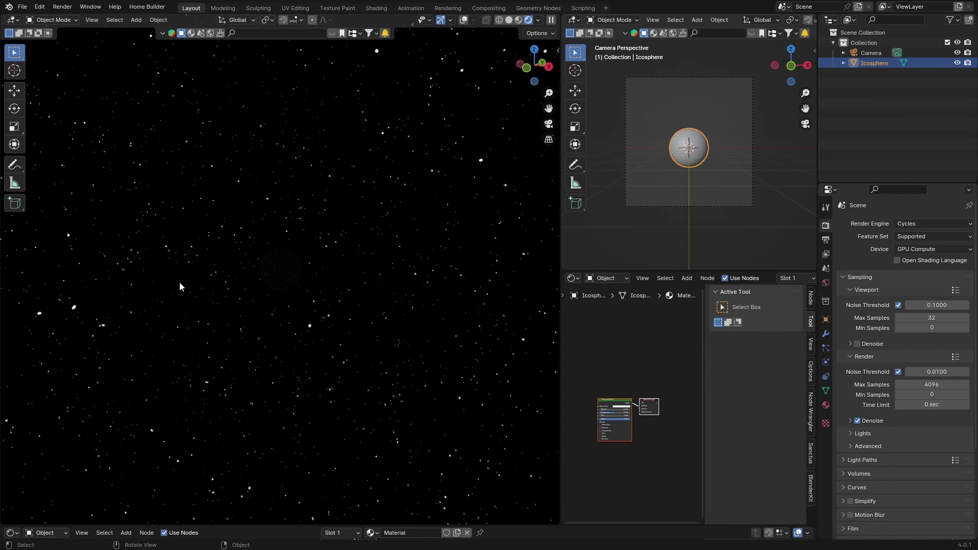